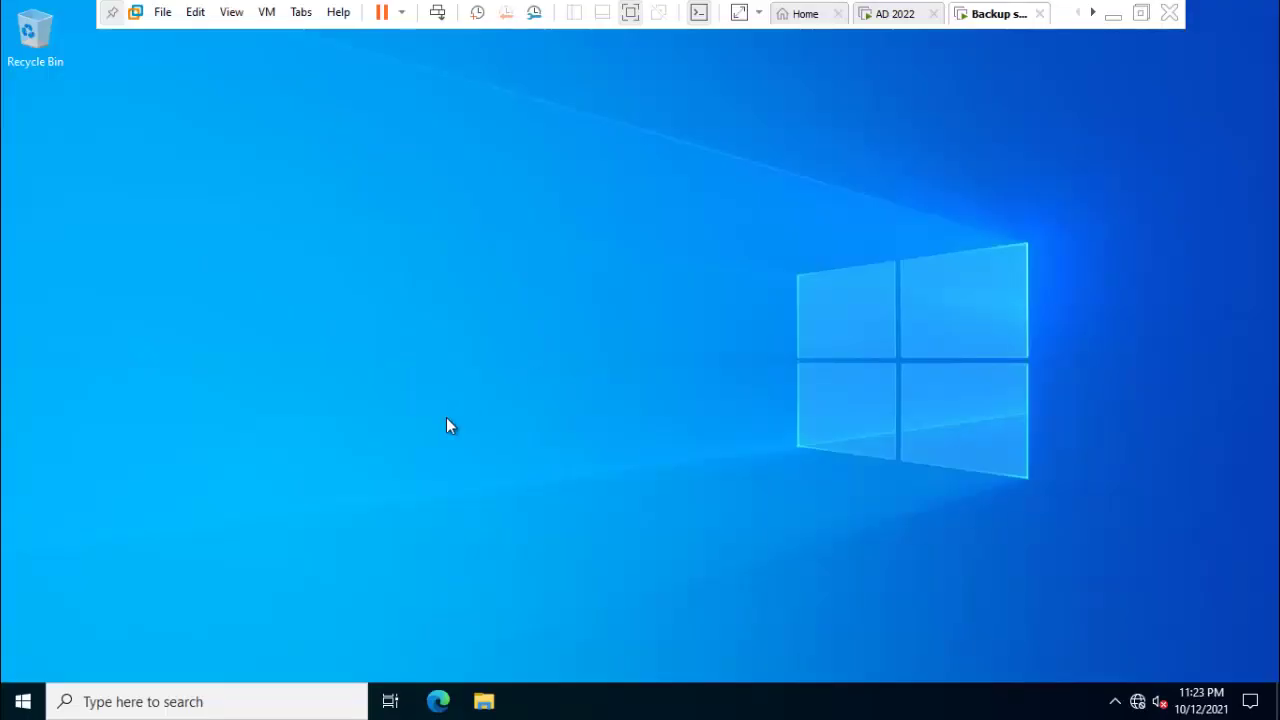
- Open Server Manager and start adding roles and features as a role-based installation on the DHCP-Client2022 server from the server pool
left_click(20, 702)
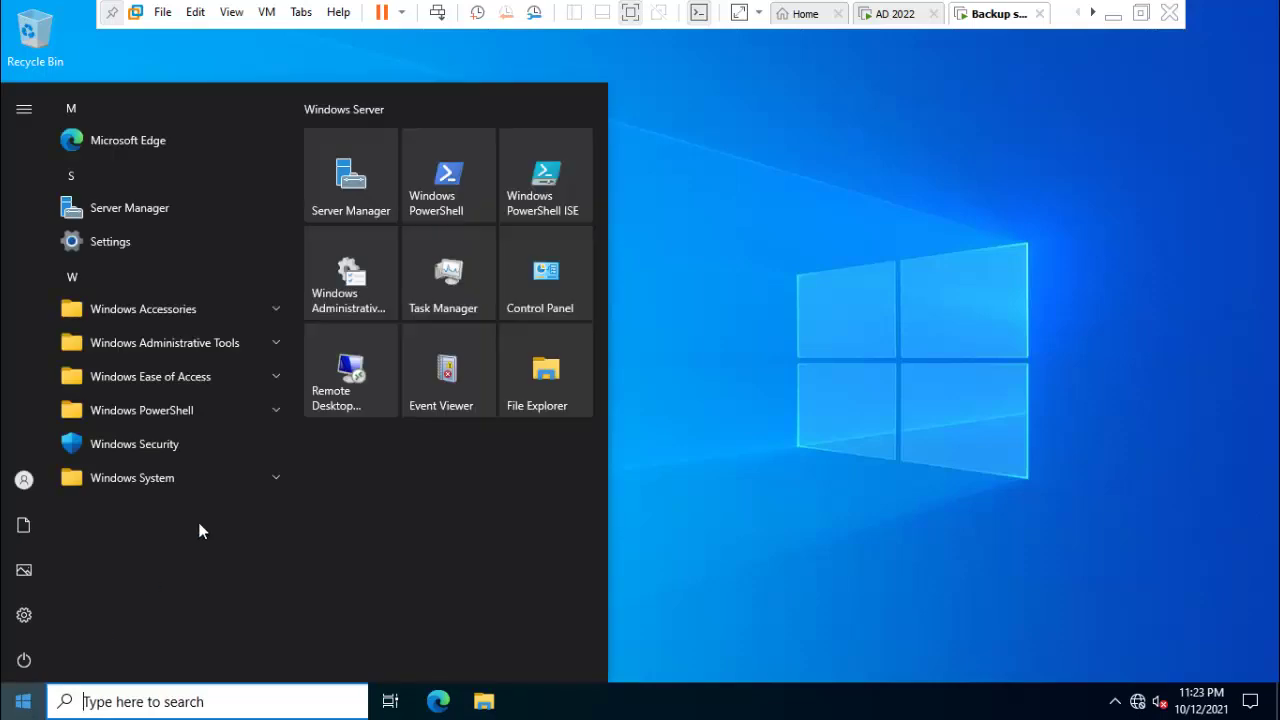
left_click(349, 202)
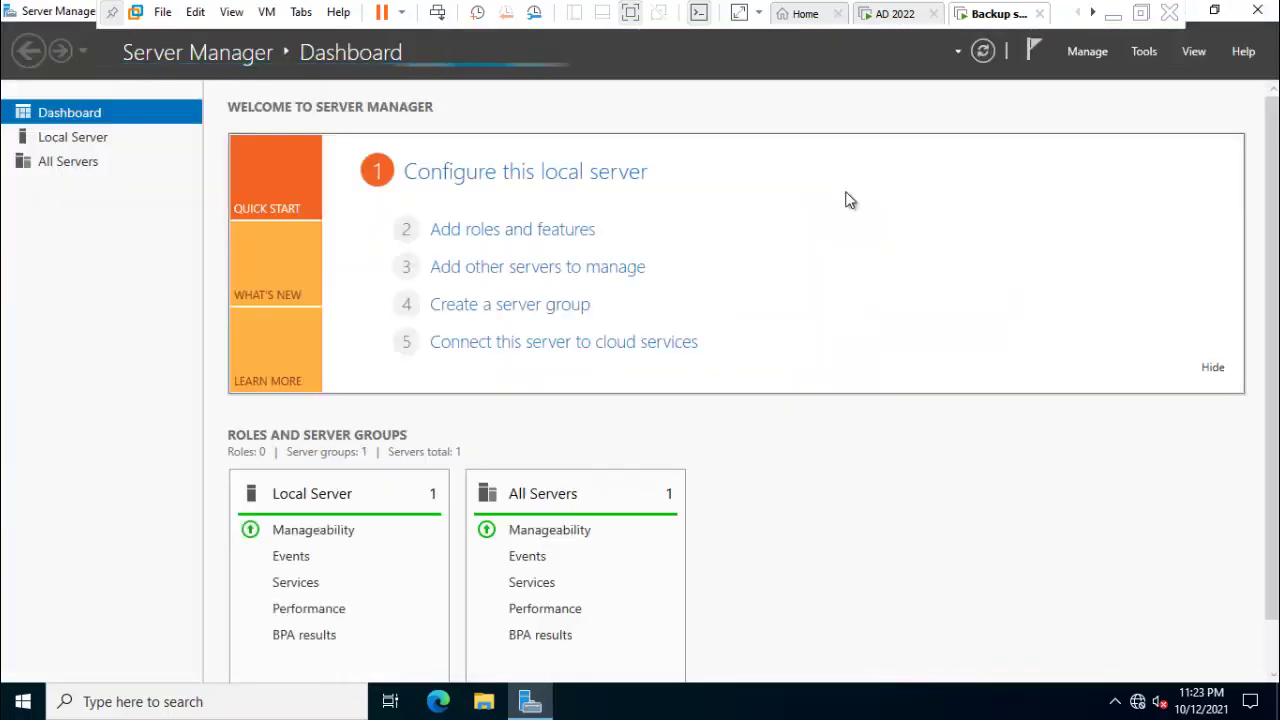
left_click(531, 238)
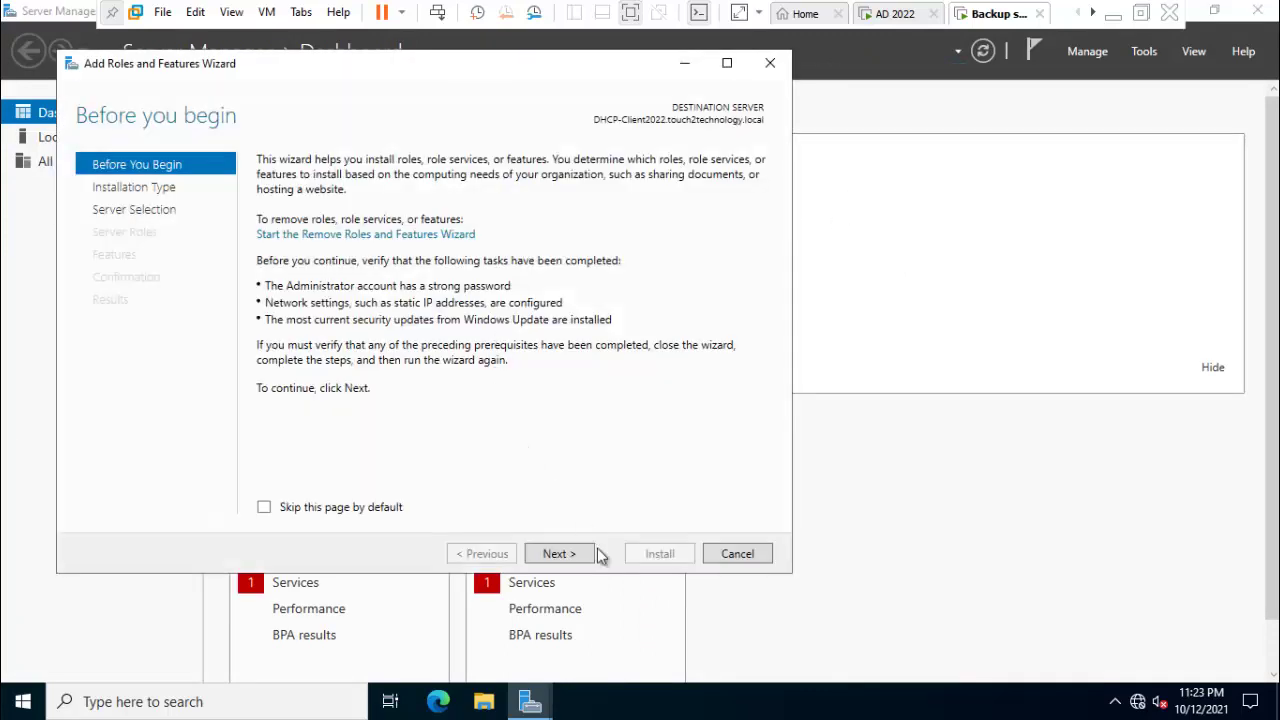
left_click(563, 556)
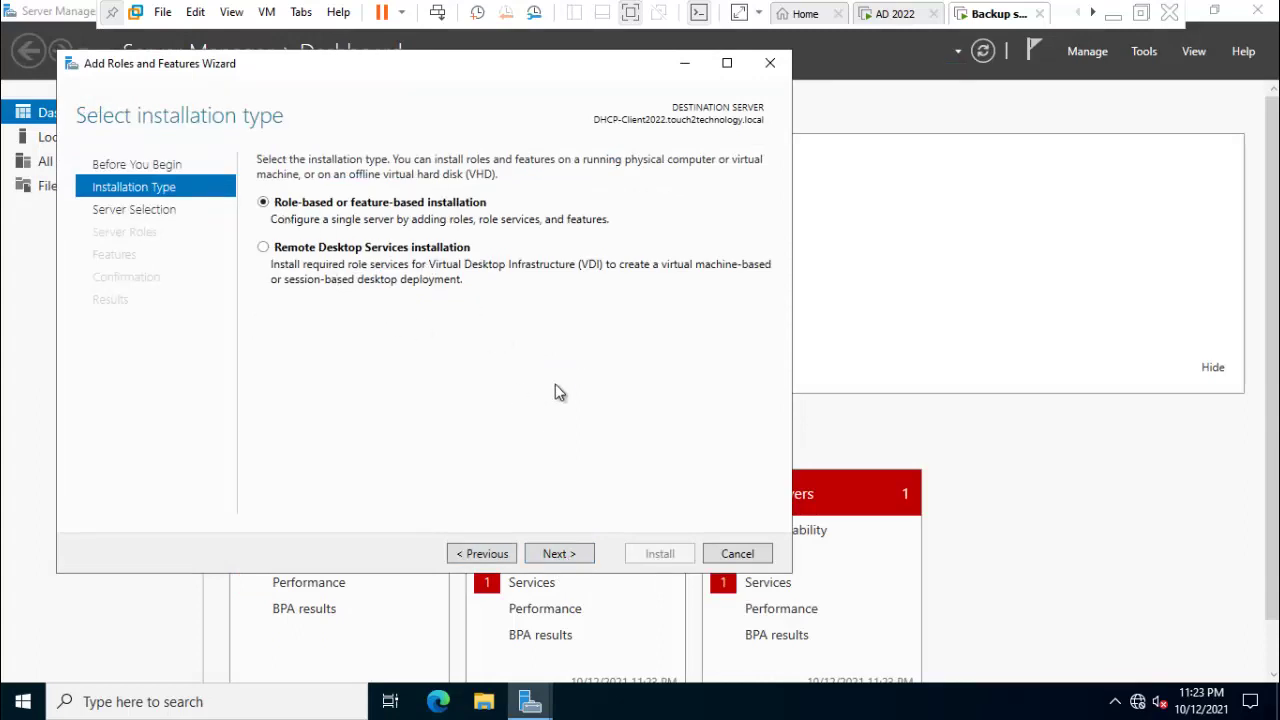
left_click(557, 554)
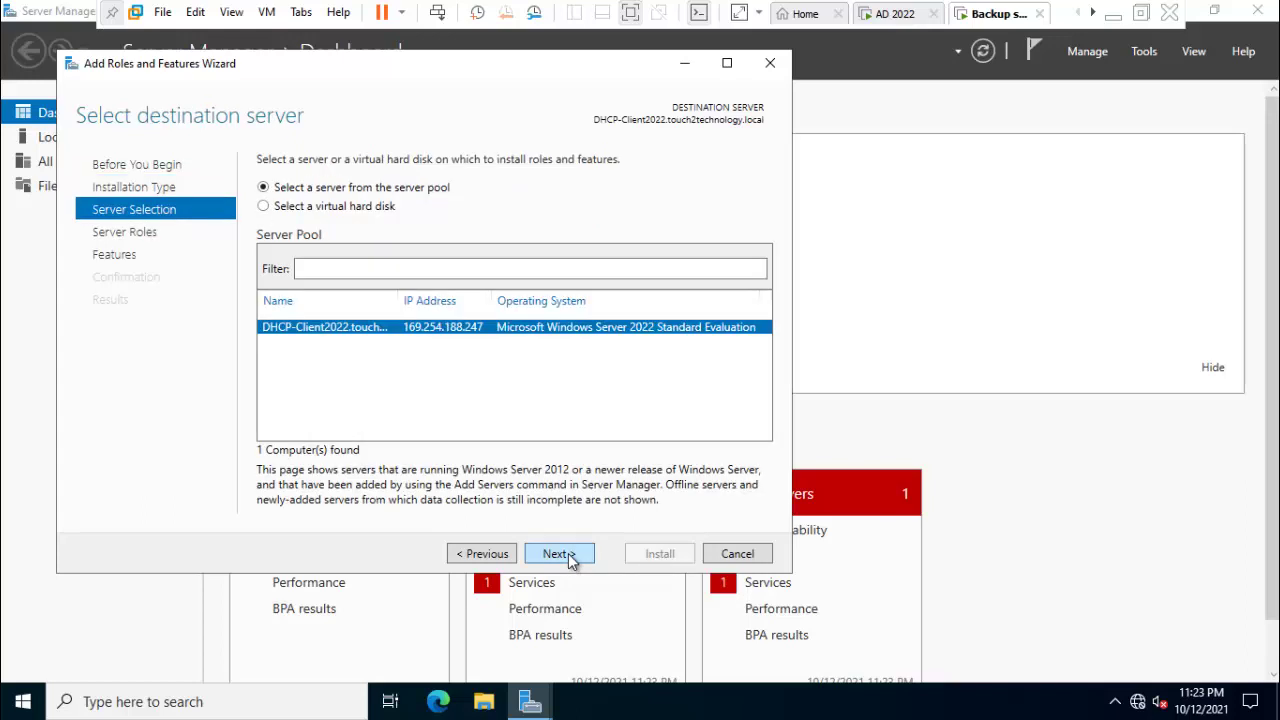
left_click(571, 557)
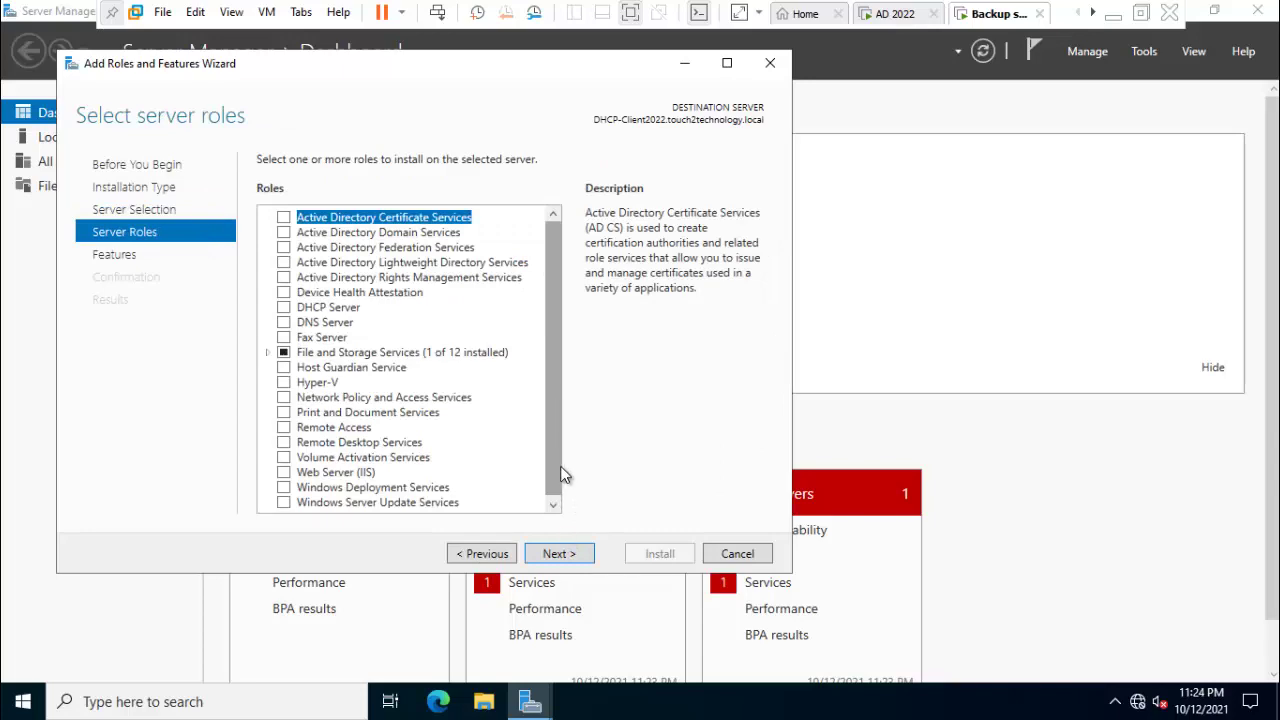
- Install the Windows Server Backup feature without adding any server roles, and close the wizard once the installation is done
left_click(567, 553)
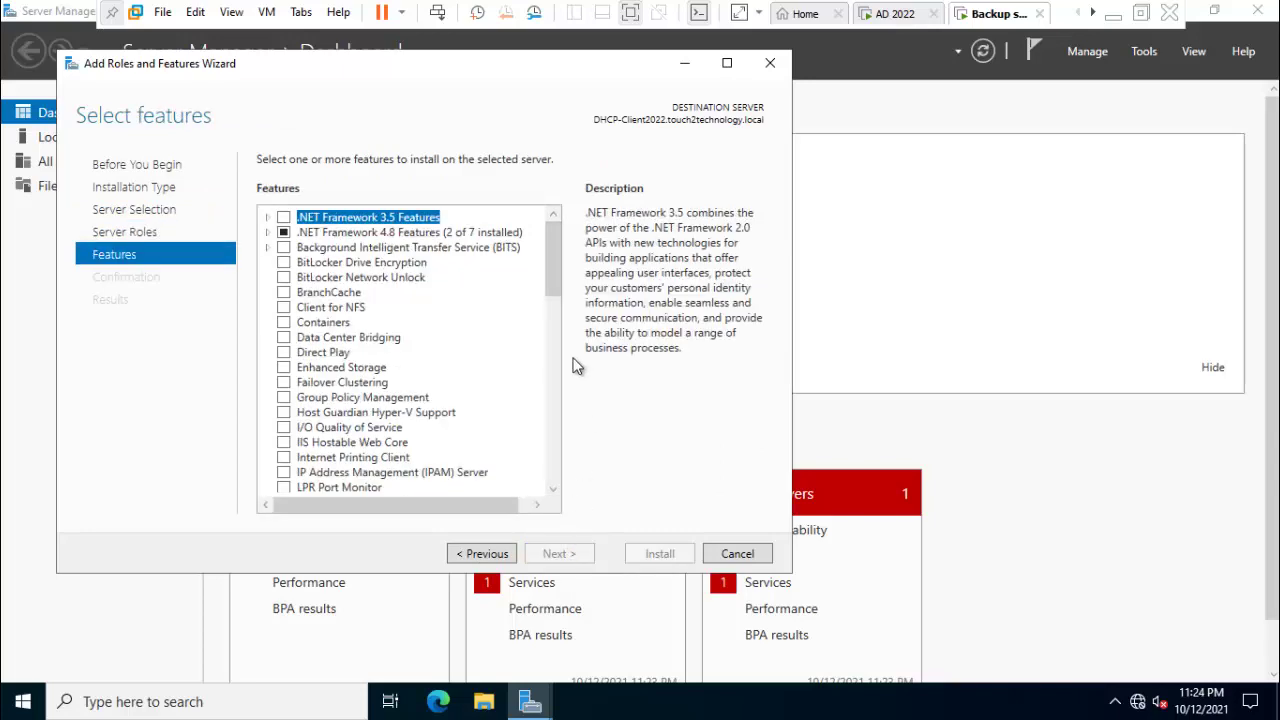
left_click_drag(556, 272, 560, 445)
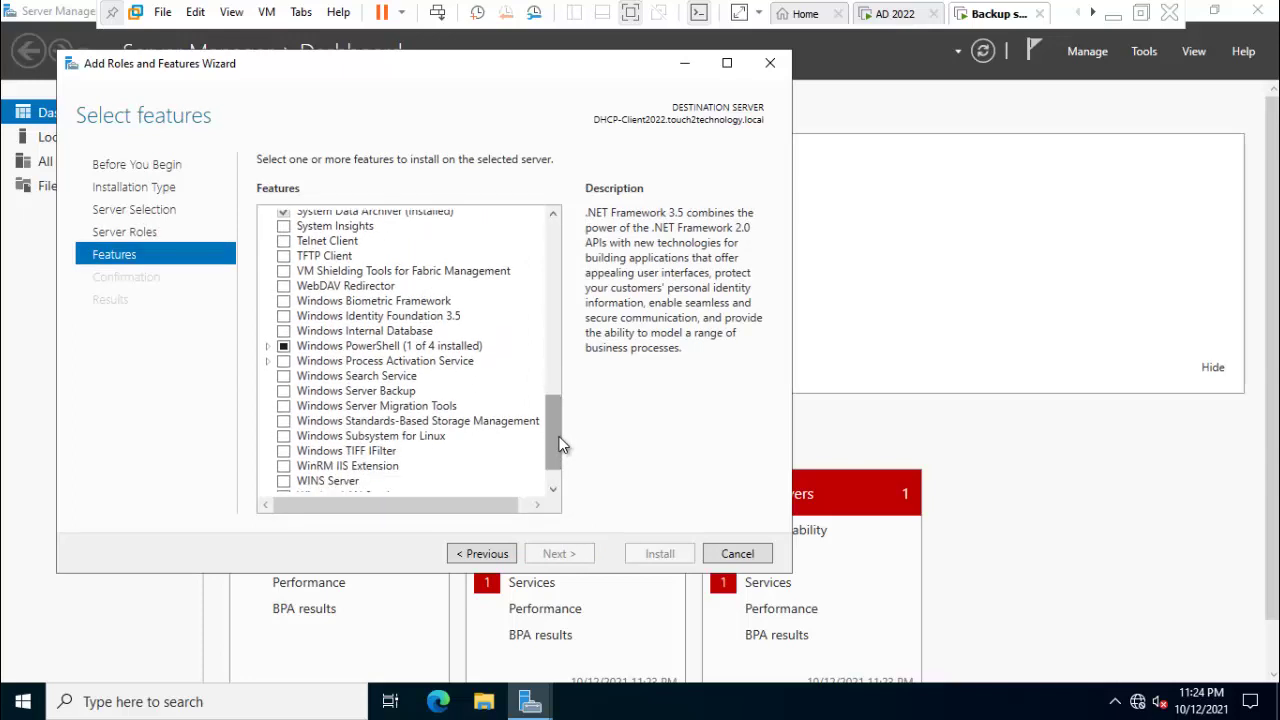
left_click(283, 391)
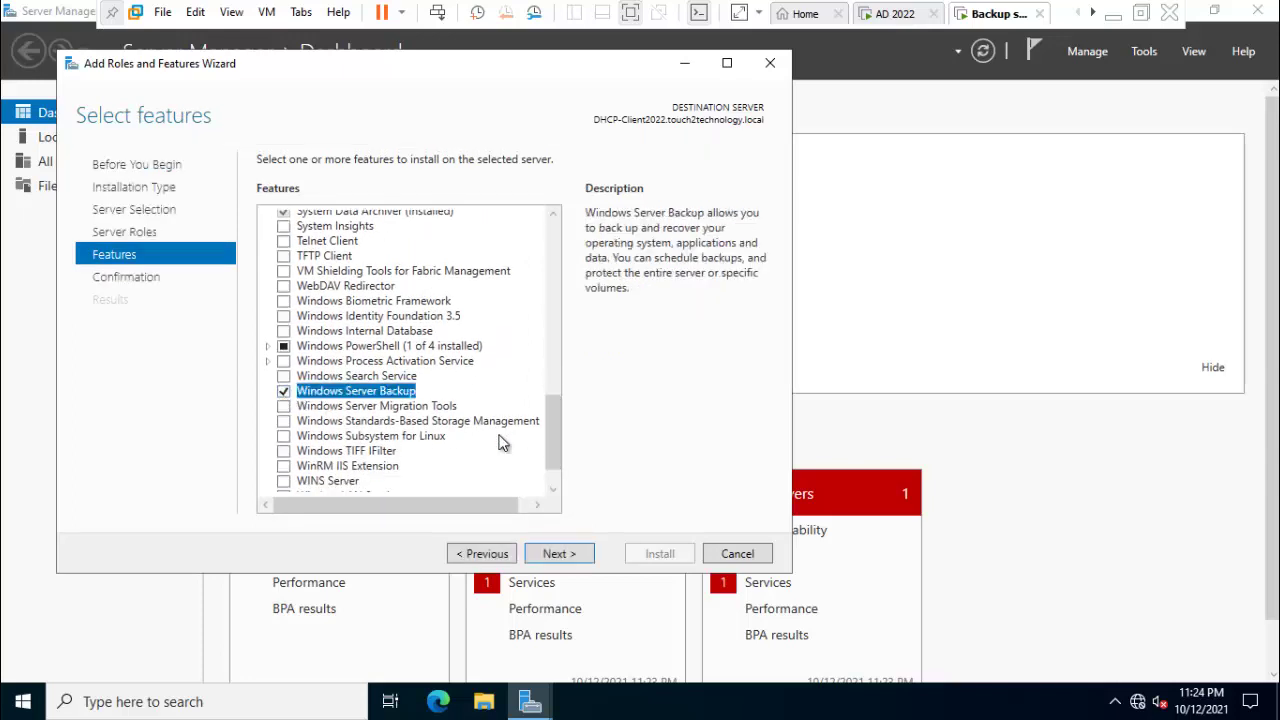
left_click(559, 554)
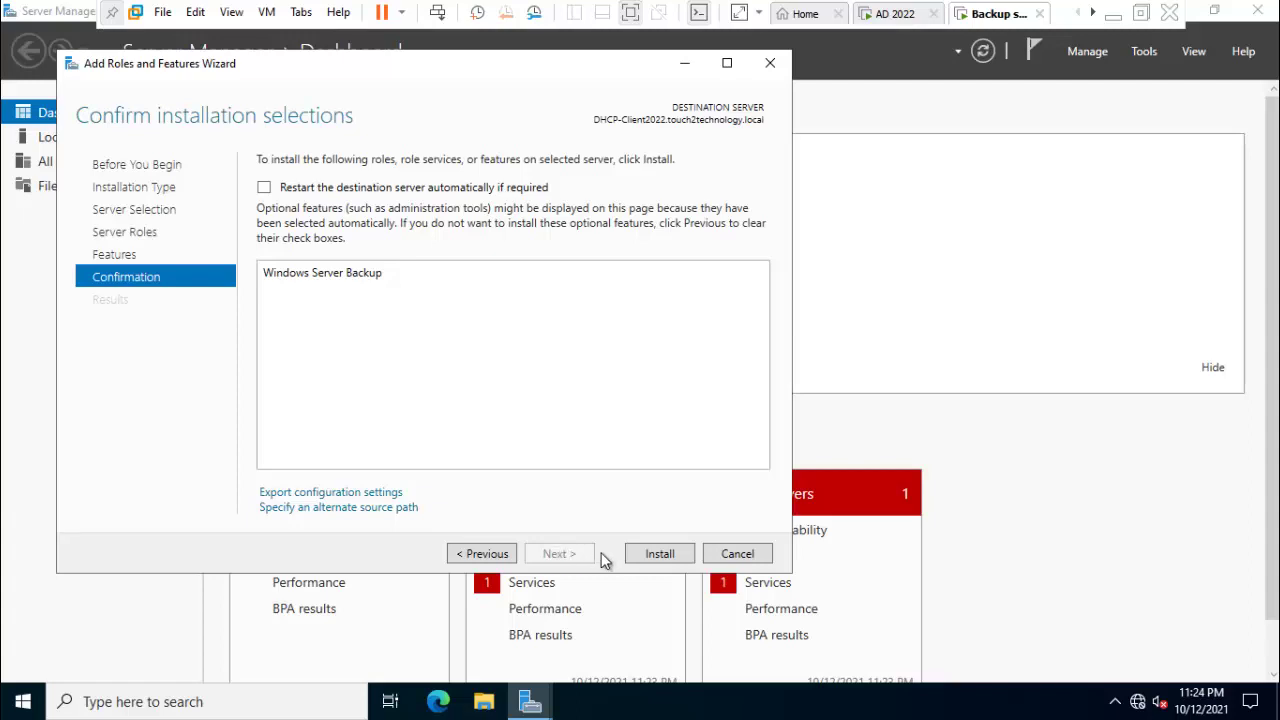
left_click(660, 554)
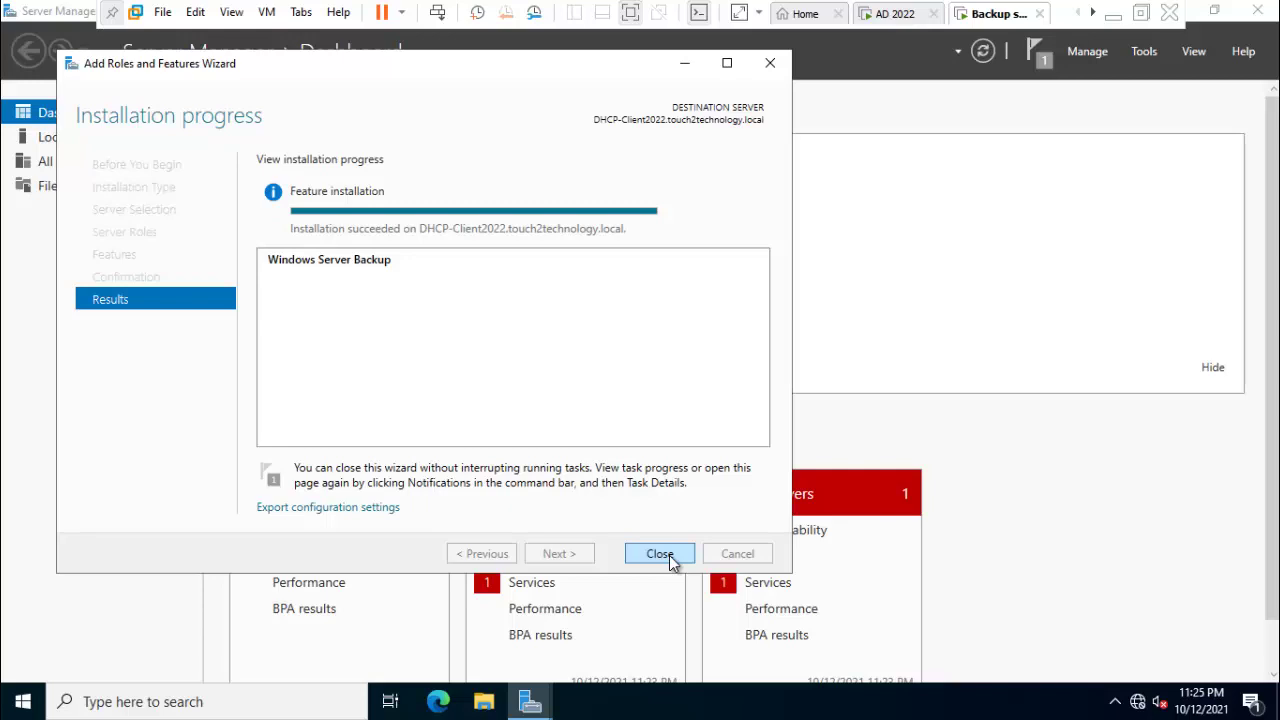
left_click(669, 555)
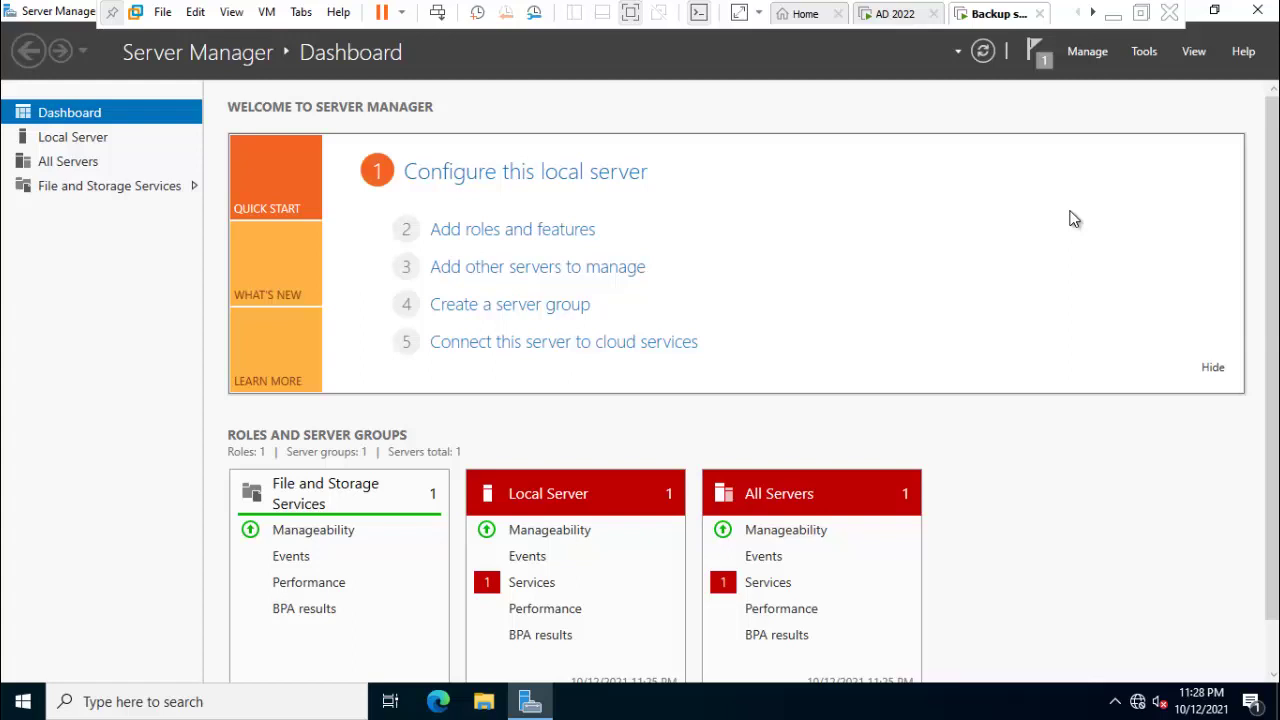
- Open Disk Management in Computer Management and bring Disk 1 online
left_click(1142, 53)
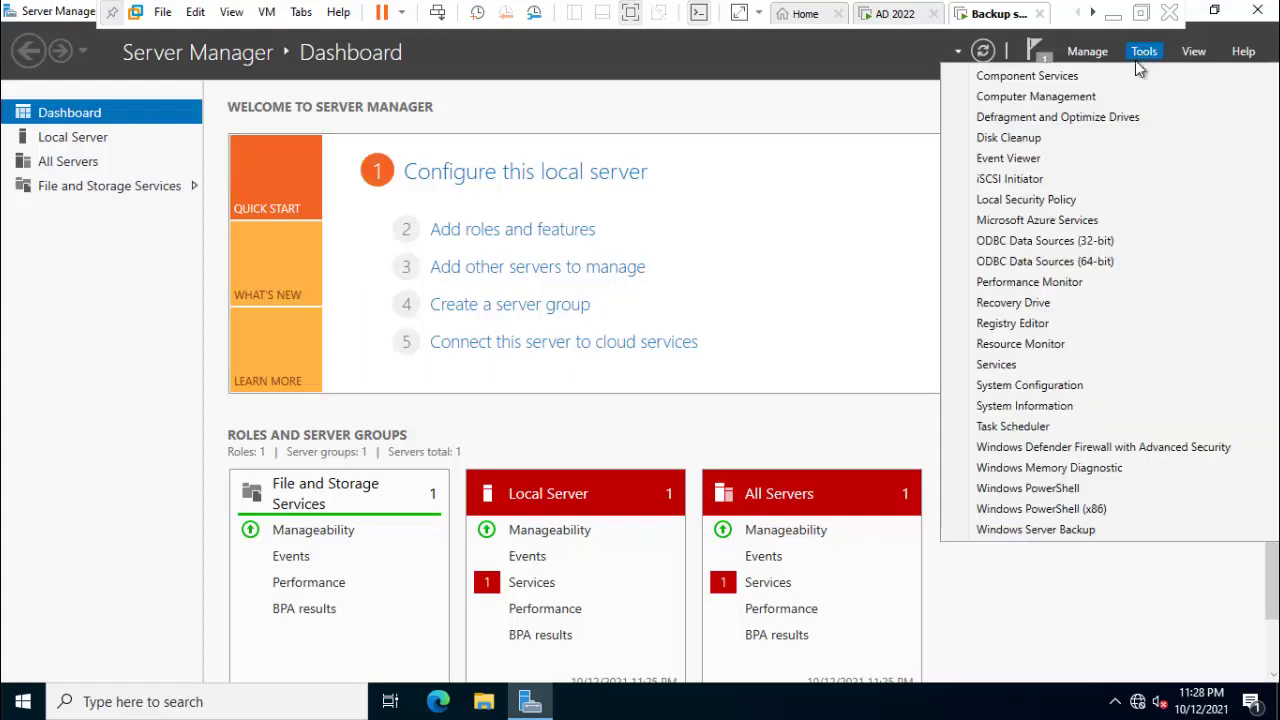
left_click(1075, 97)
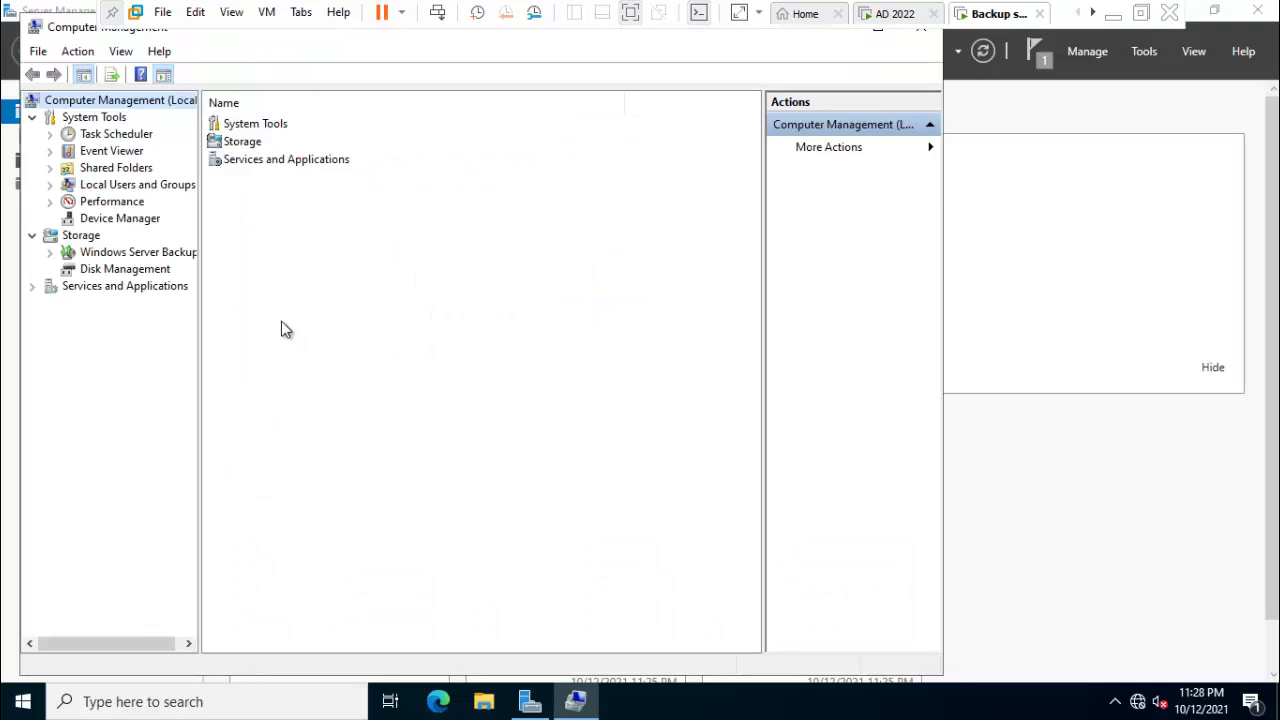
left_click(133, 270)
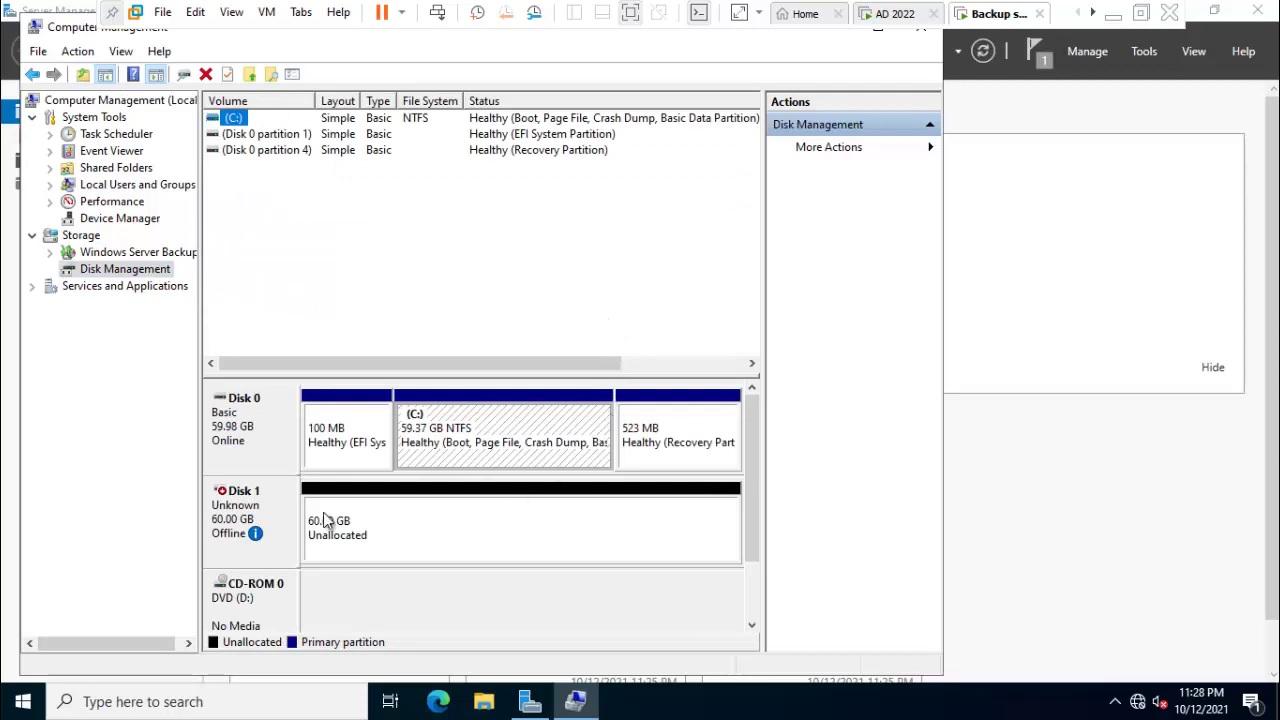
right_click(265, 513)
key("Escape")
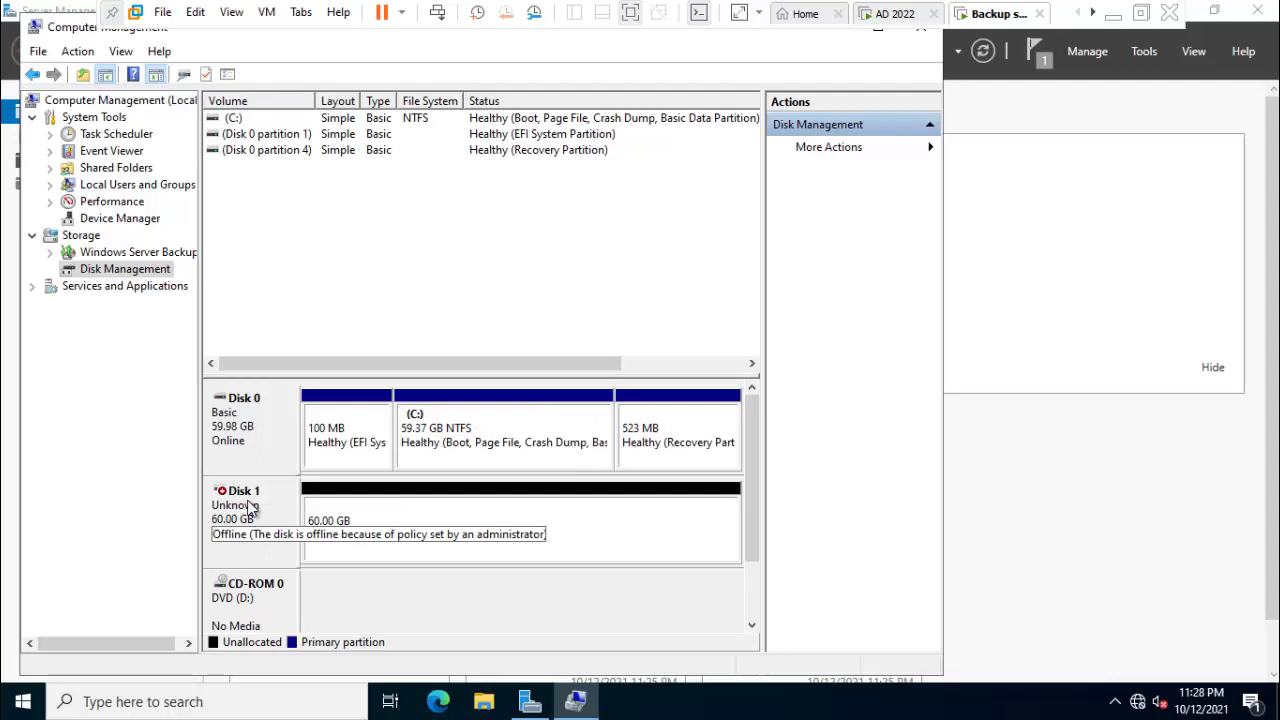
right_click(250, 504)
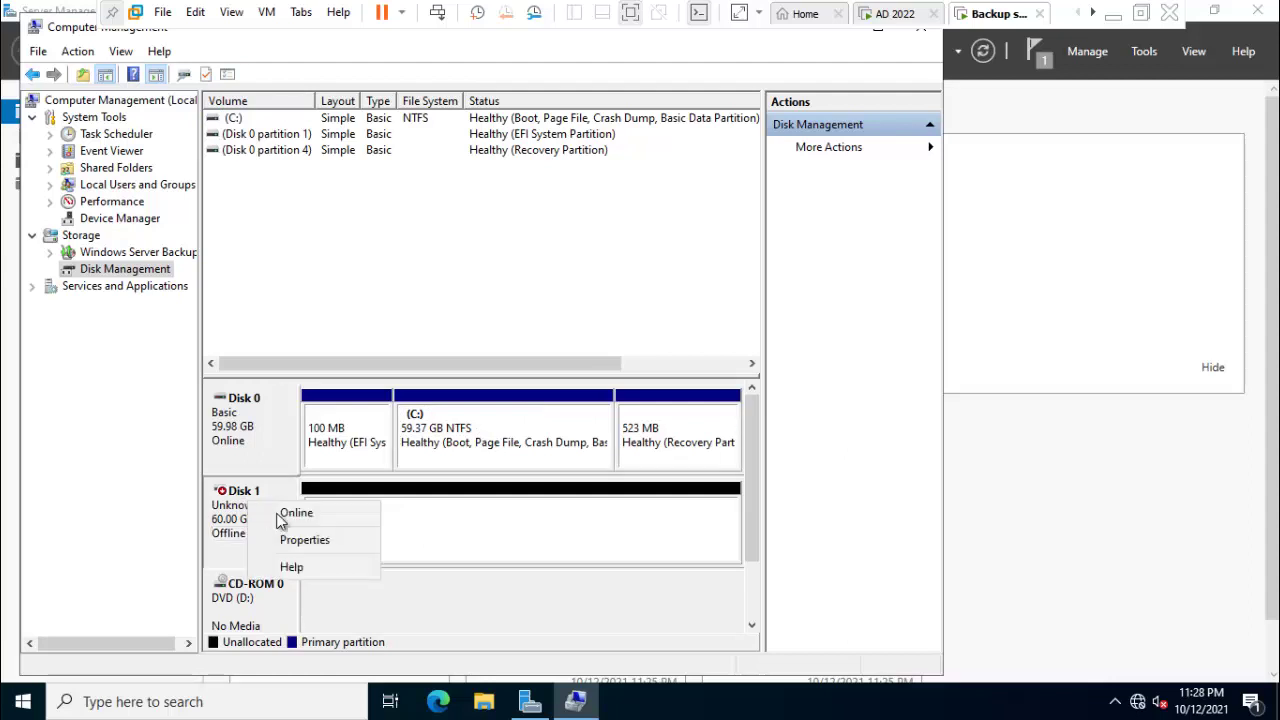
left_click(286, 515)
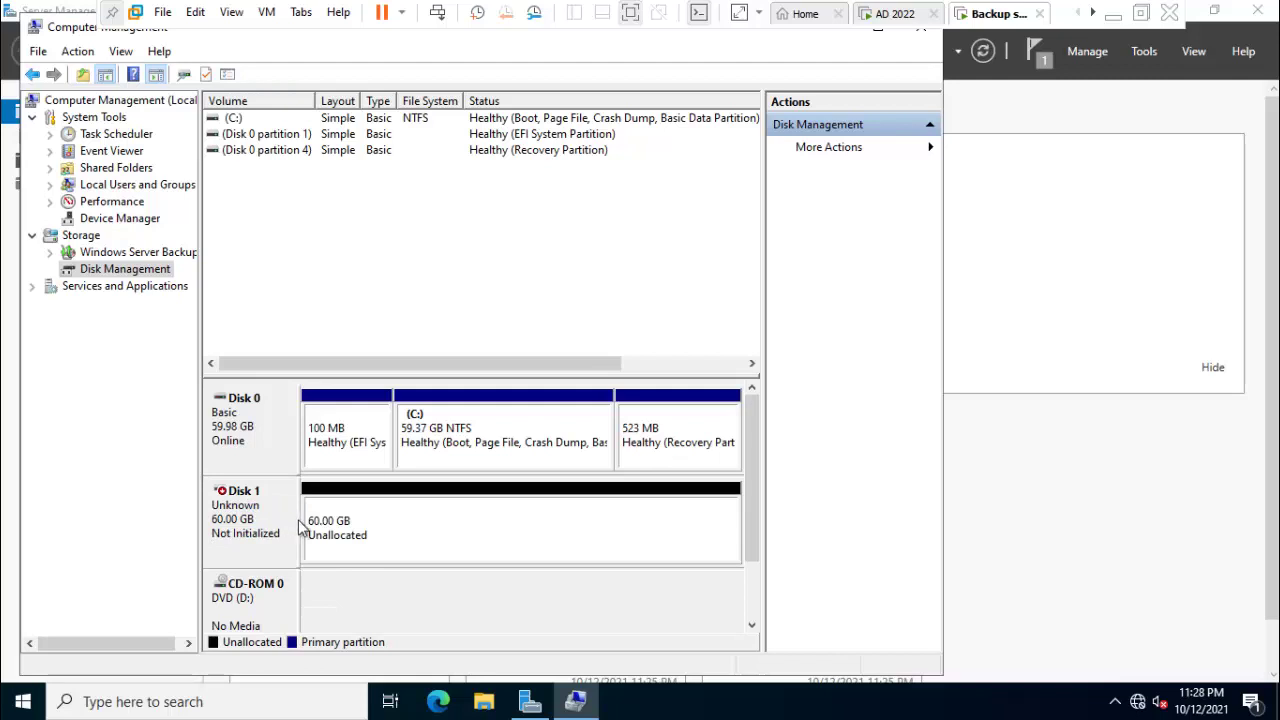
- Initialize Disk 1 with the GPT (GUID Partition Table) partition style
right_click(275, 531)
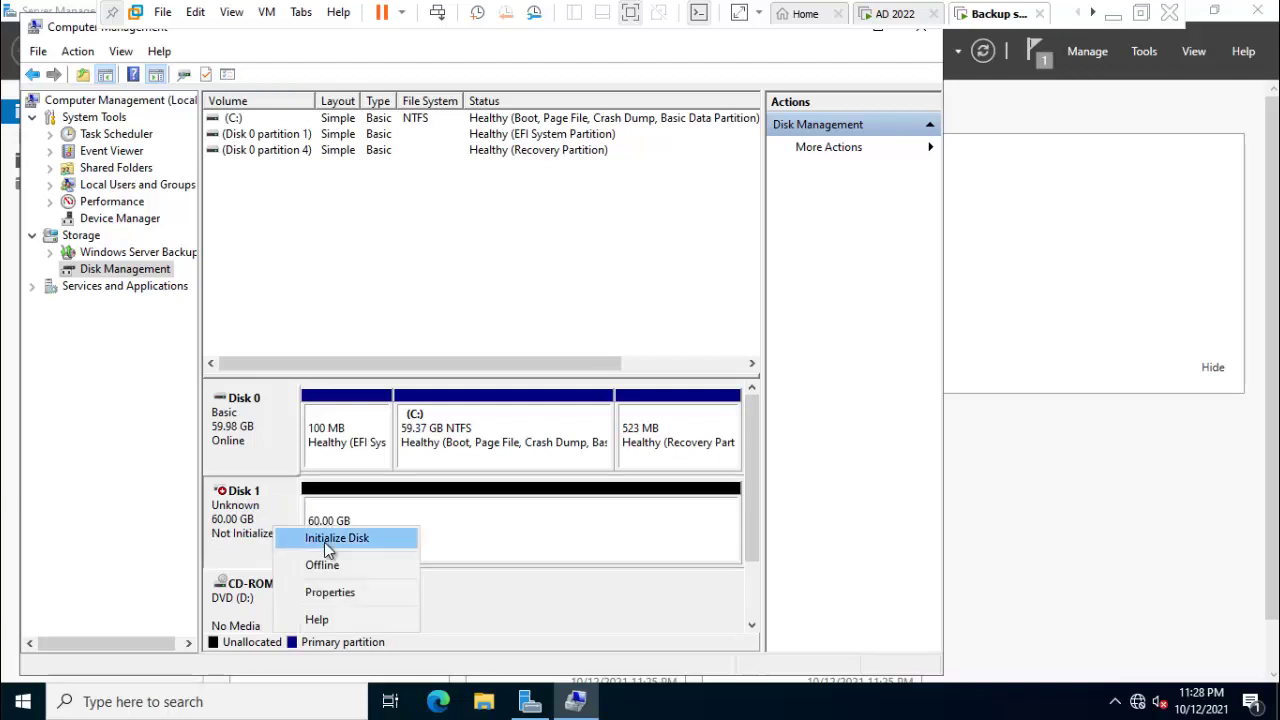
left_click(324, 542)
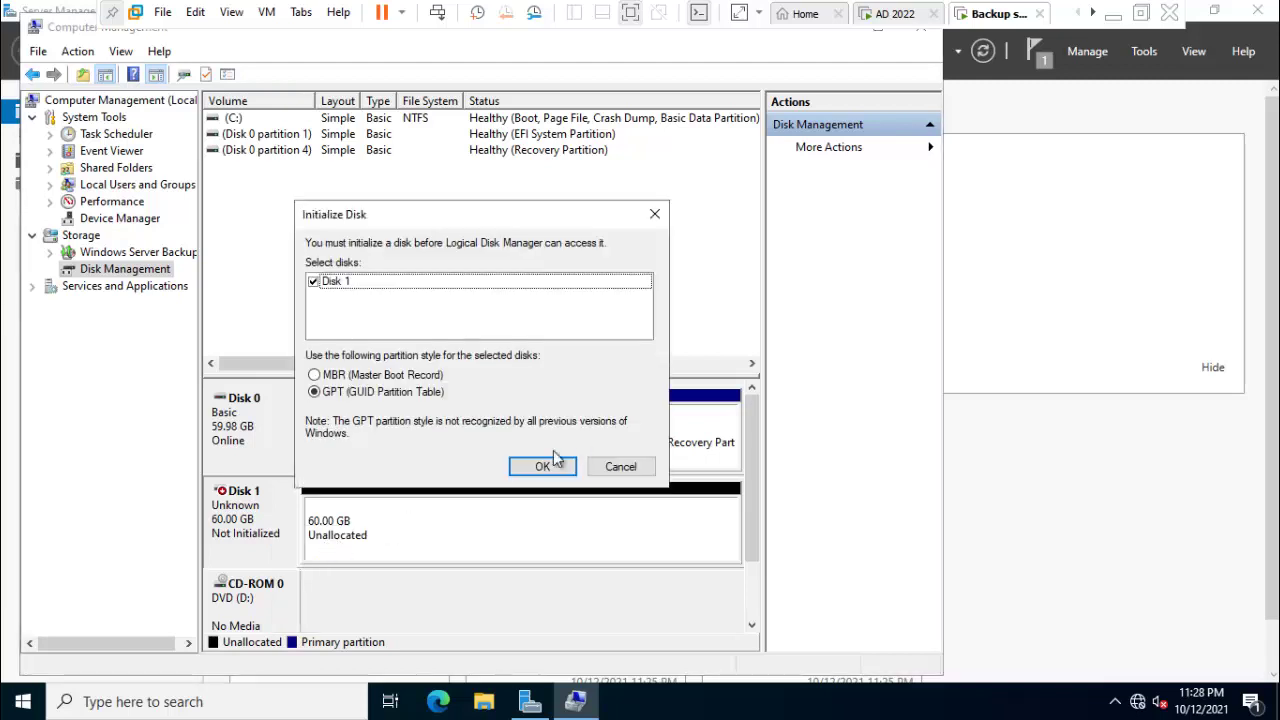
left_click(543, 466)
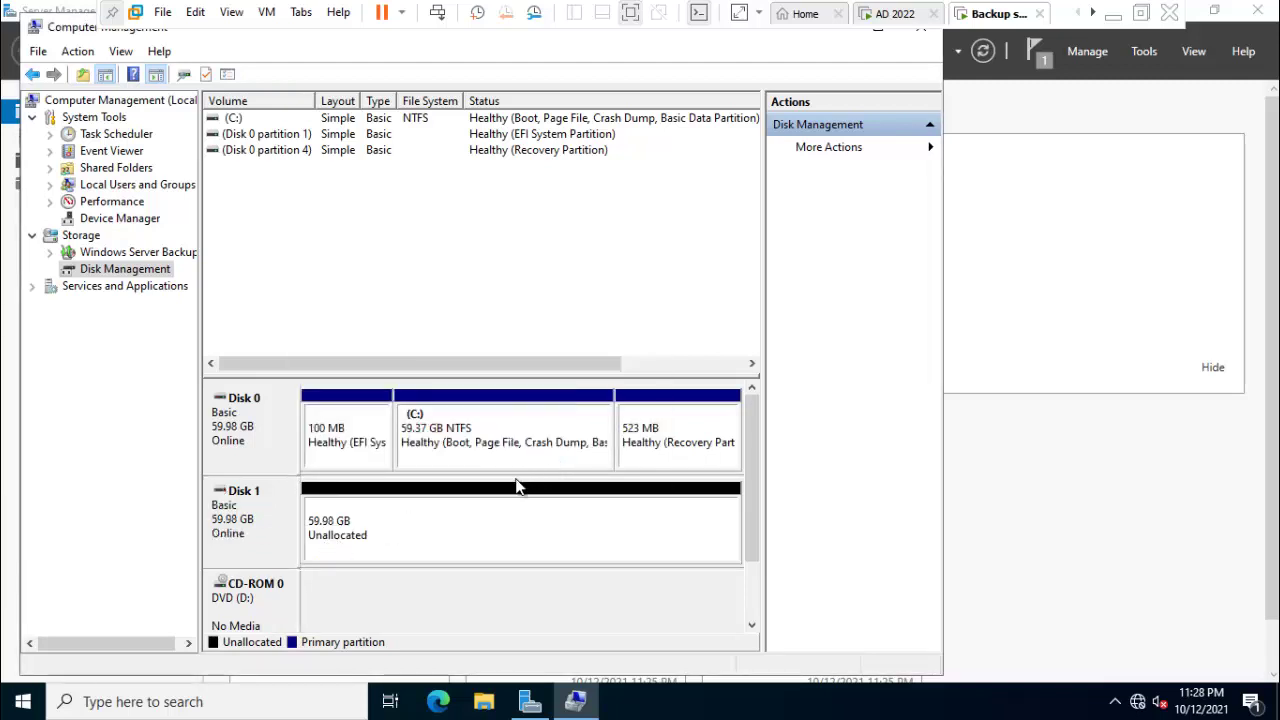
- Create a simple volume on Disk 1's unallocated space with drive letter E, quick-formatted as NTFS and labelled New Volume
right_click(385, 535)
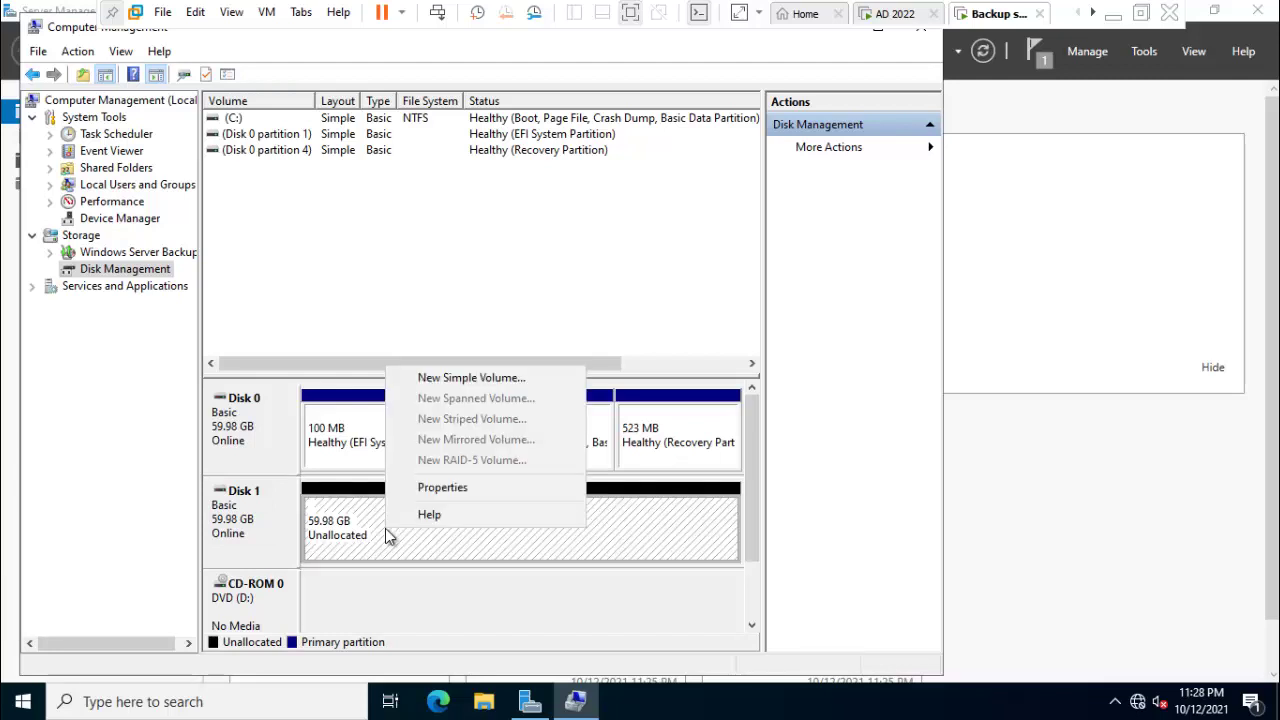
left_click(476, 384)
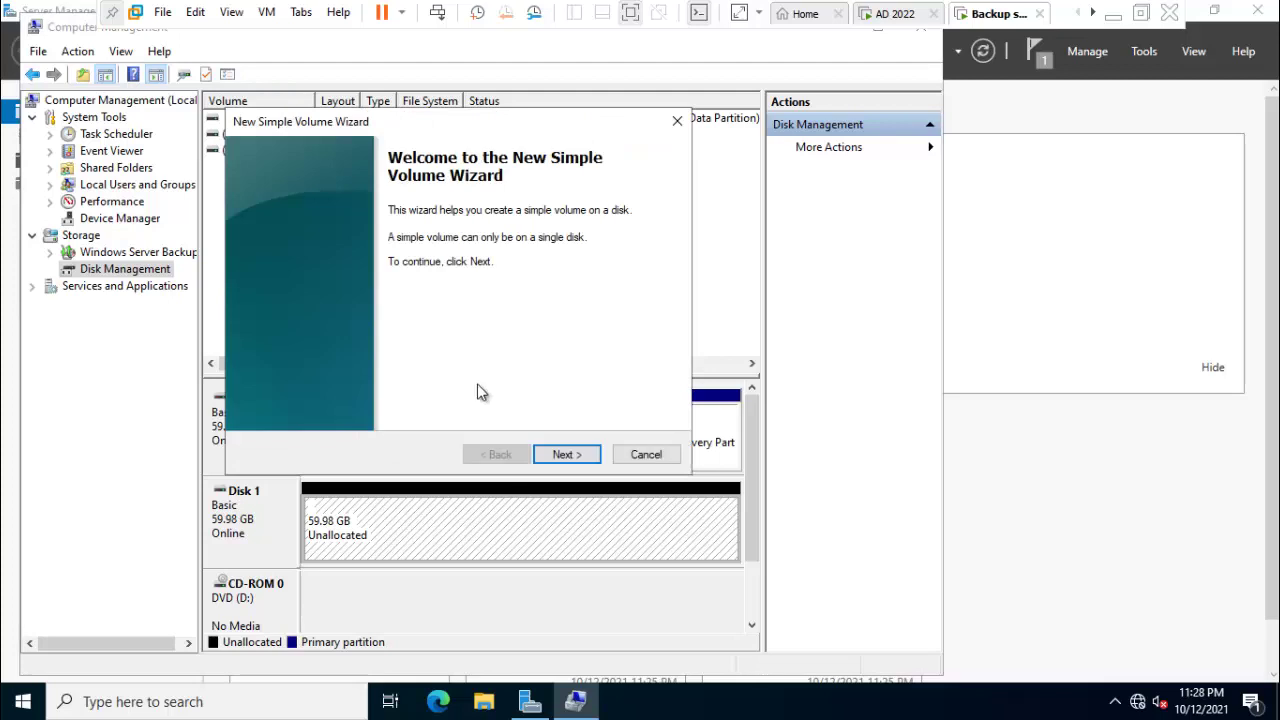
left_click(566, 455)
left_click(566, 455)
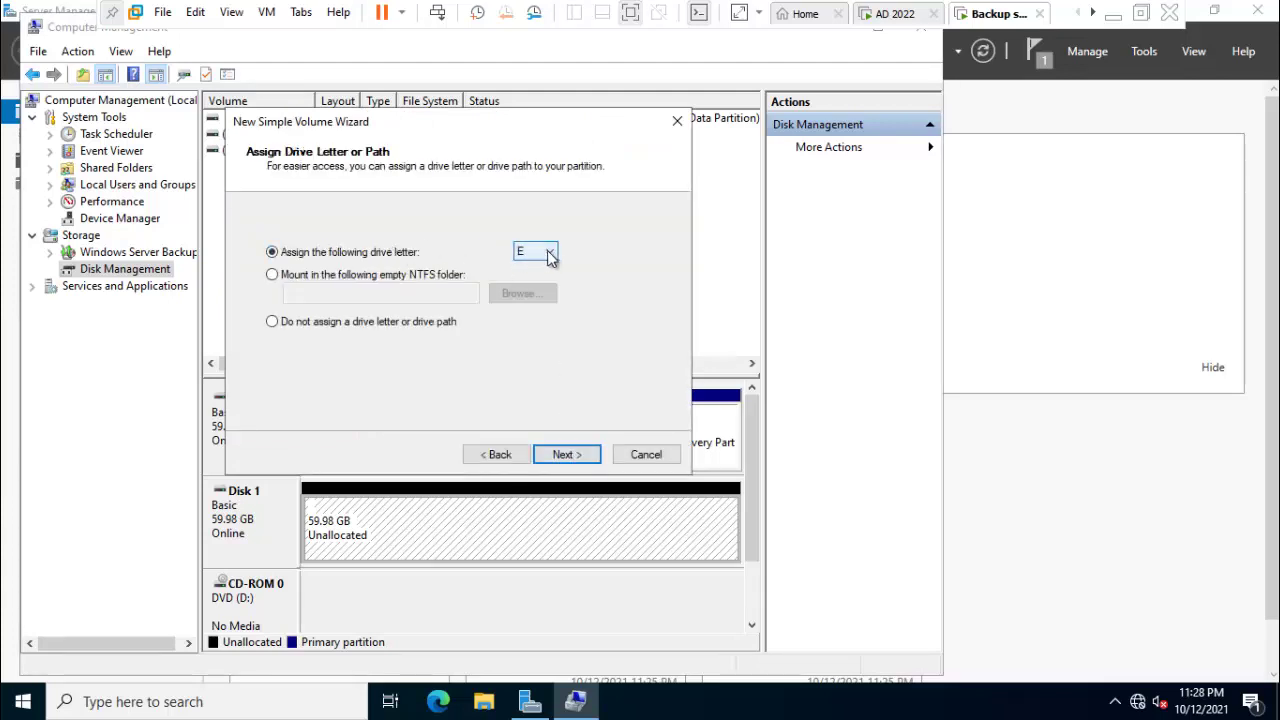
left_click(566, 455)
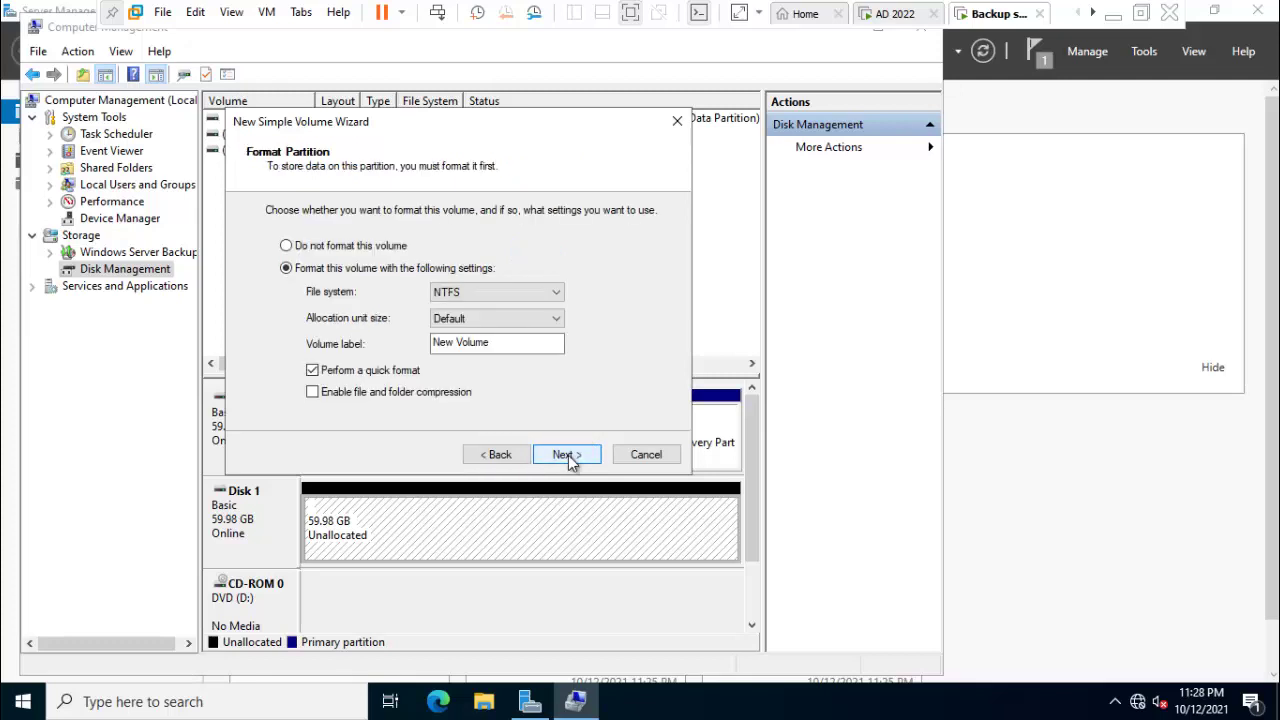
left_click(568, 455)
left_click(568, 455)
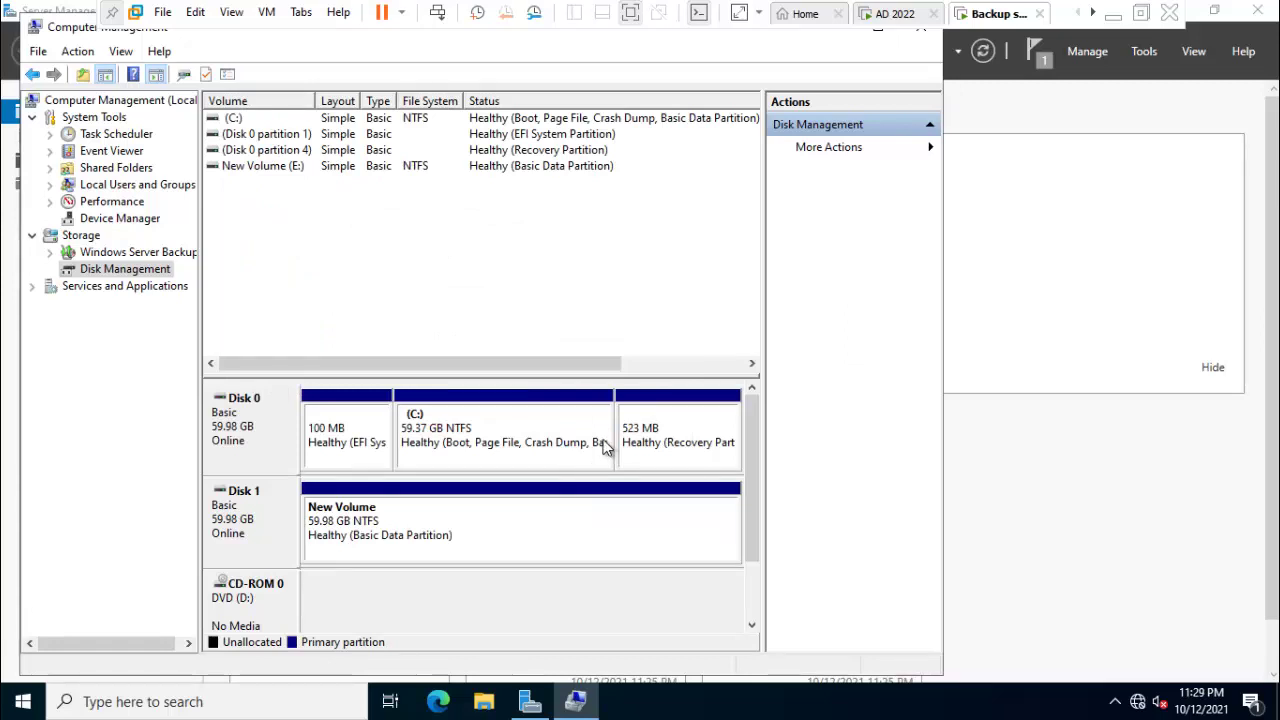
- Check the New Volume (E:) drive in File Explorer, and close File Explorer and Computer Management
left_click(491, 705)
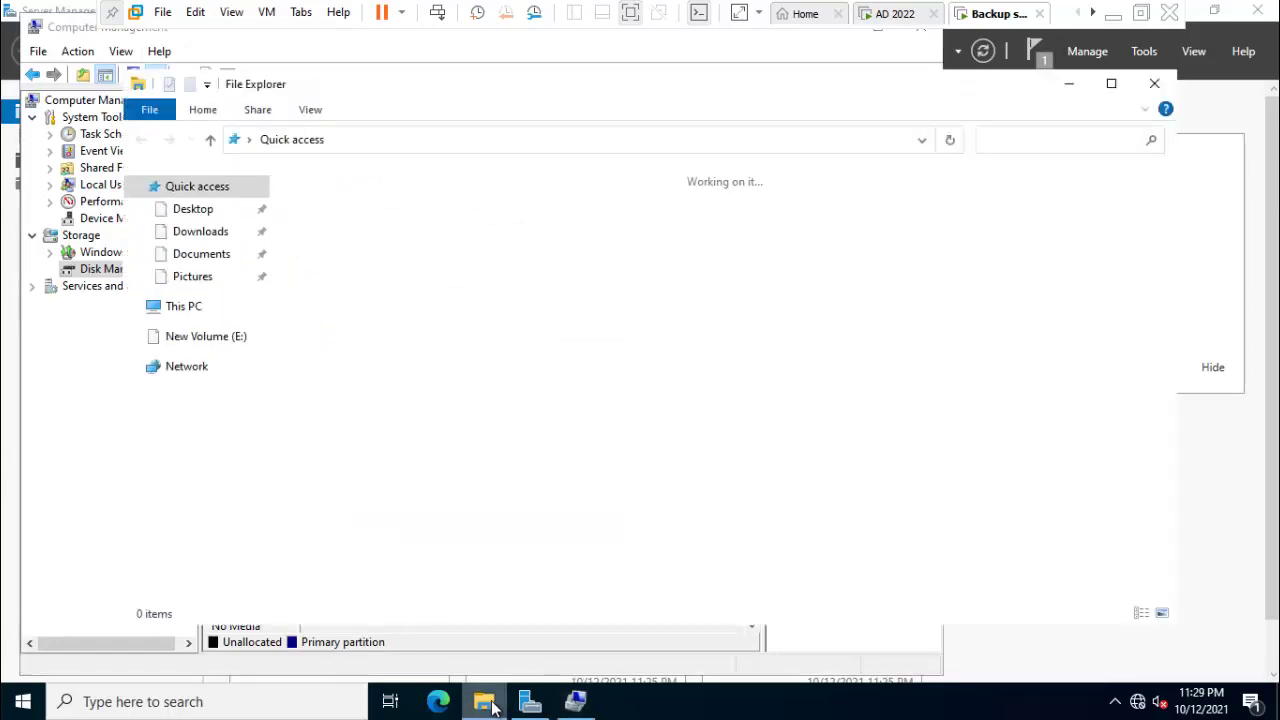
left_click(194, 309)
double_click(903, 406)
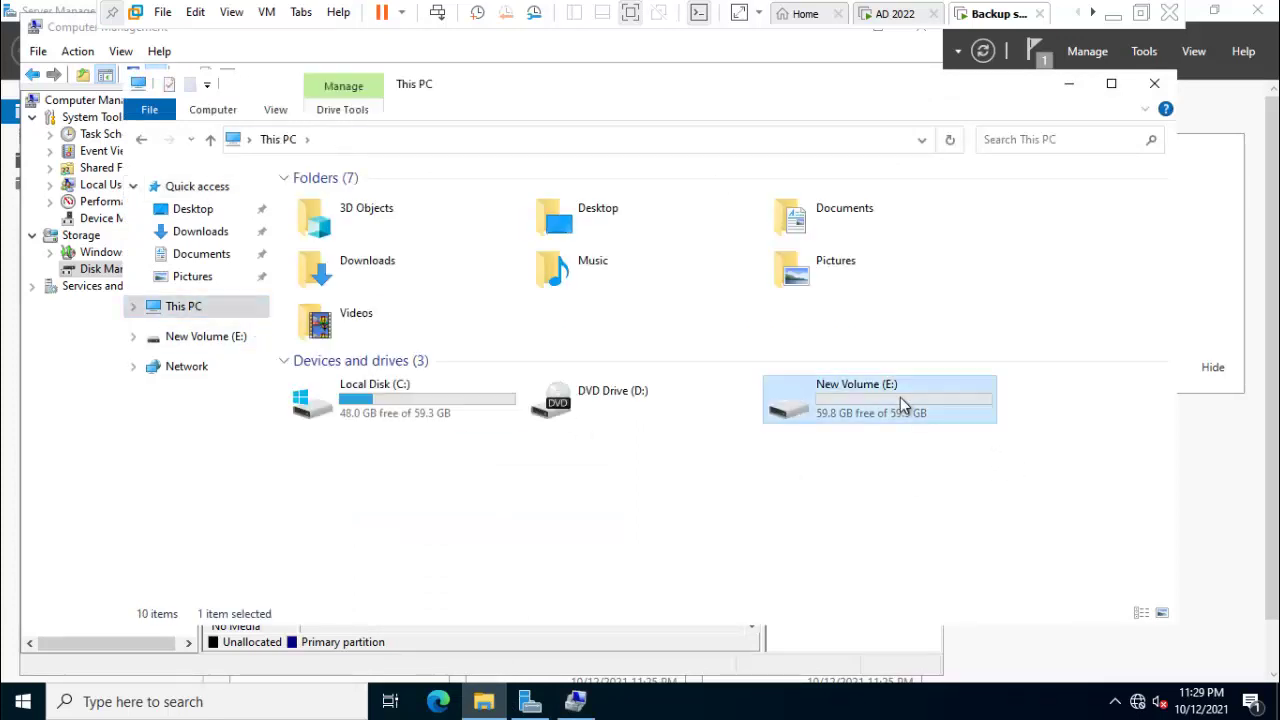
left_click(200, 308)
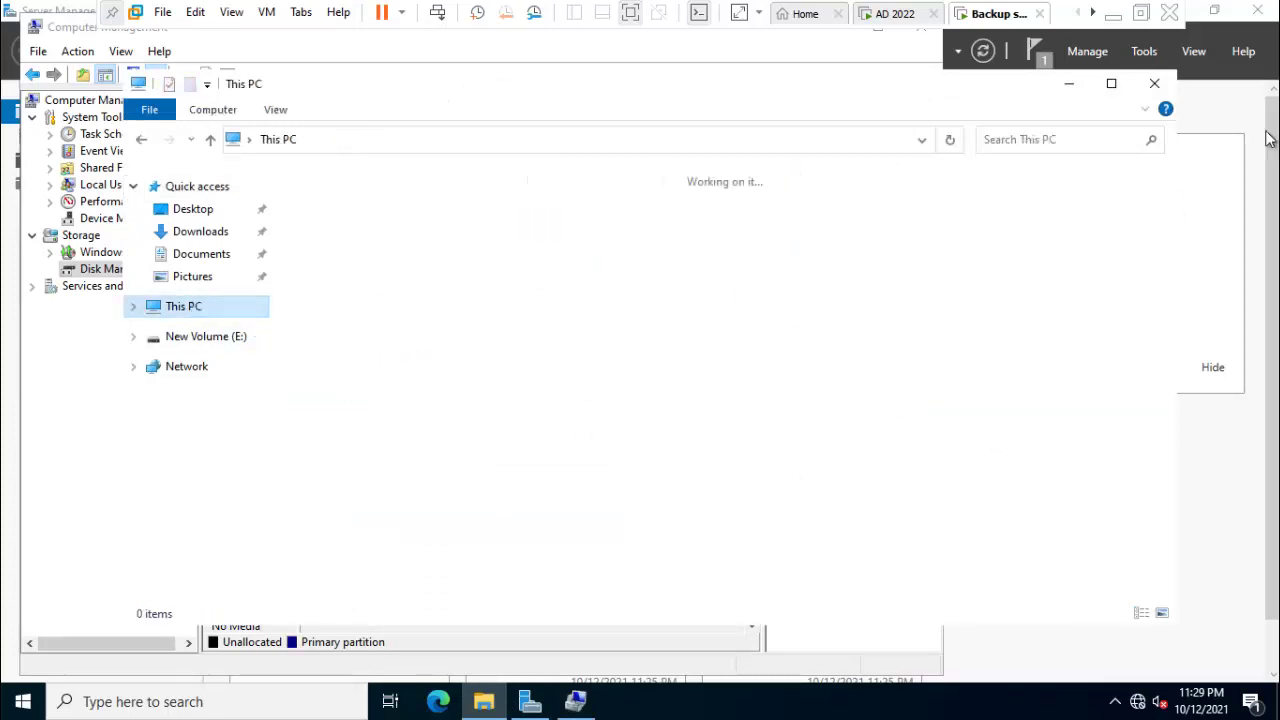
left_click(1156, 84)
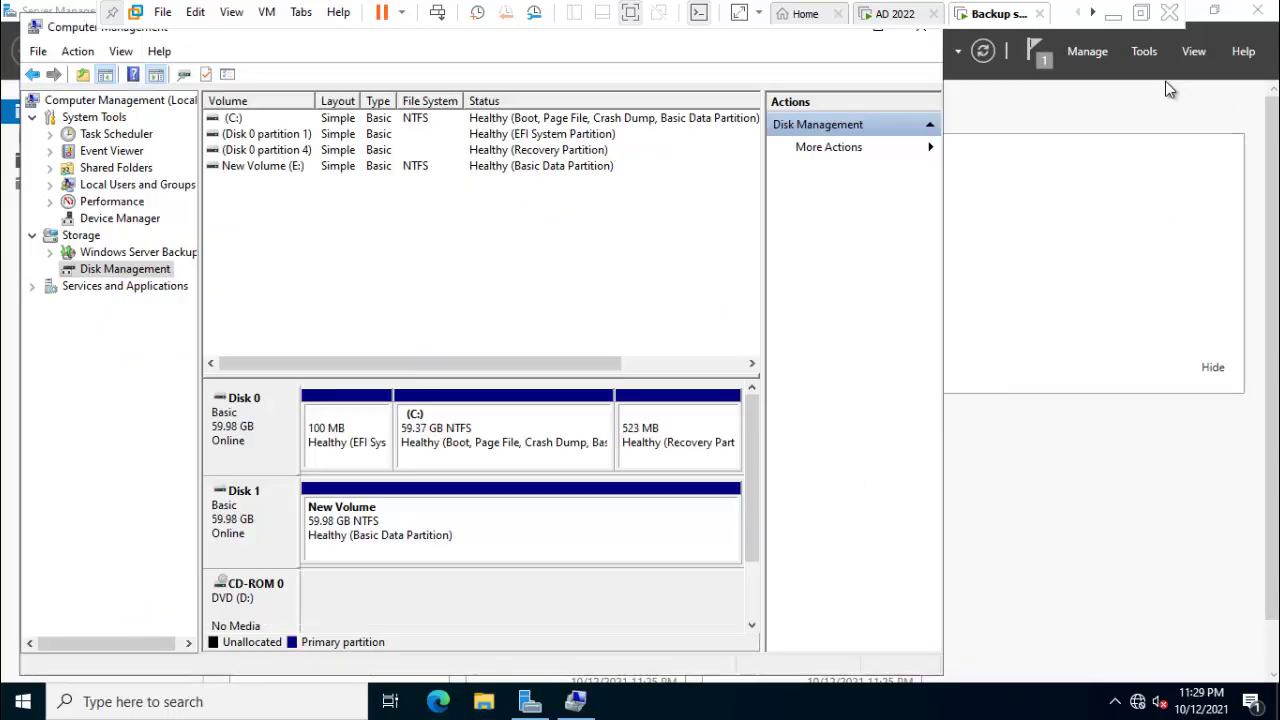
left_click(921, 37)
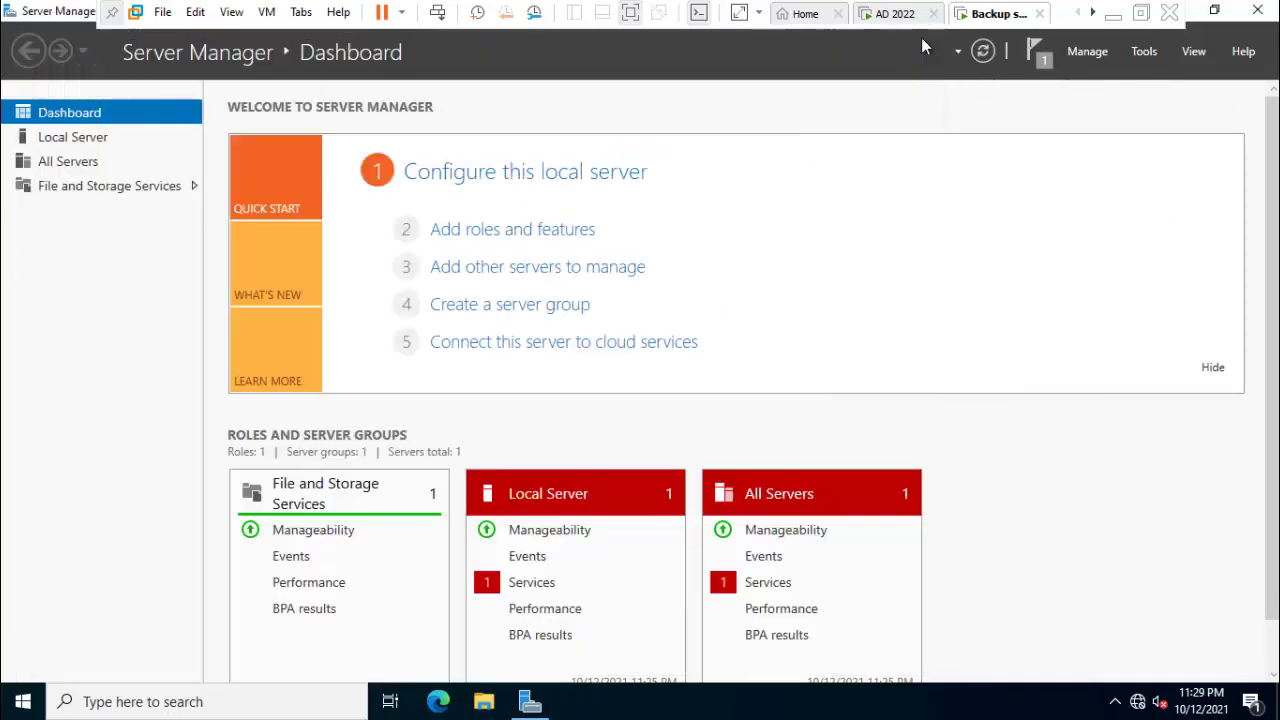
- Open Windows Server Backup and start the Backup Schedule Wizard for Local Backup
left_click(1143, 52)
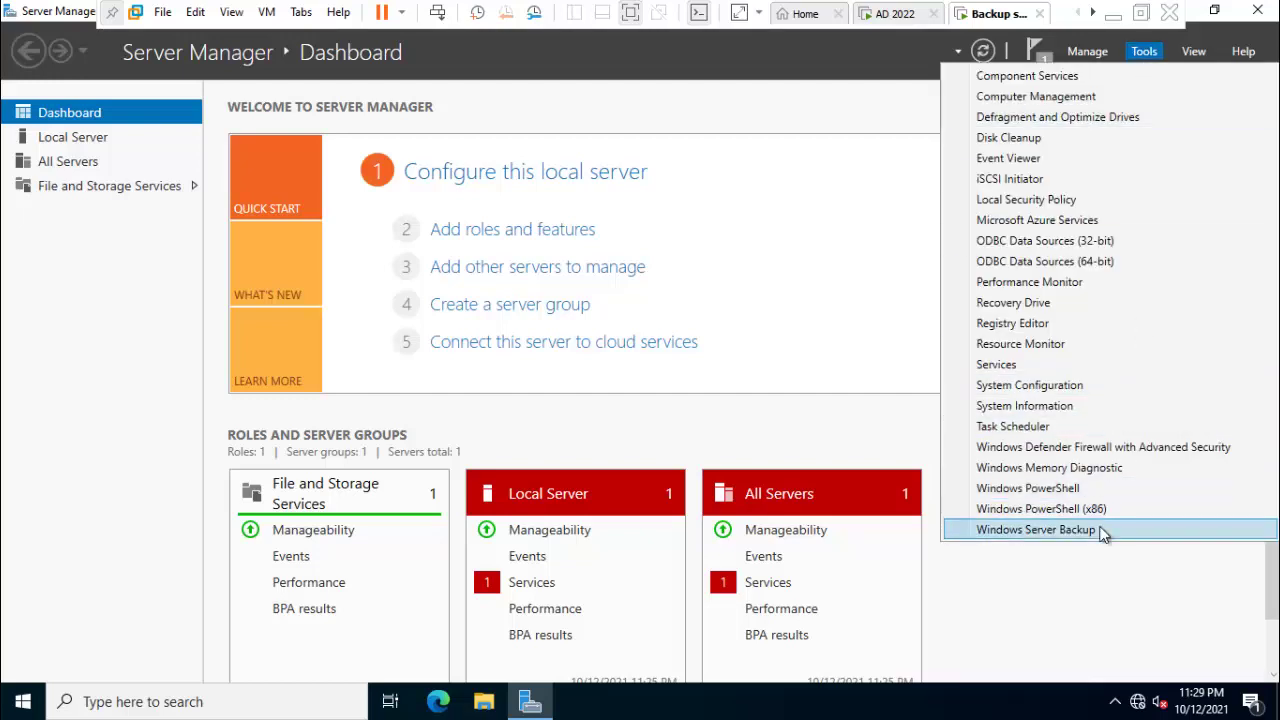
left_click(1101, 531)
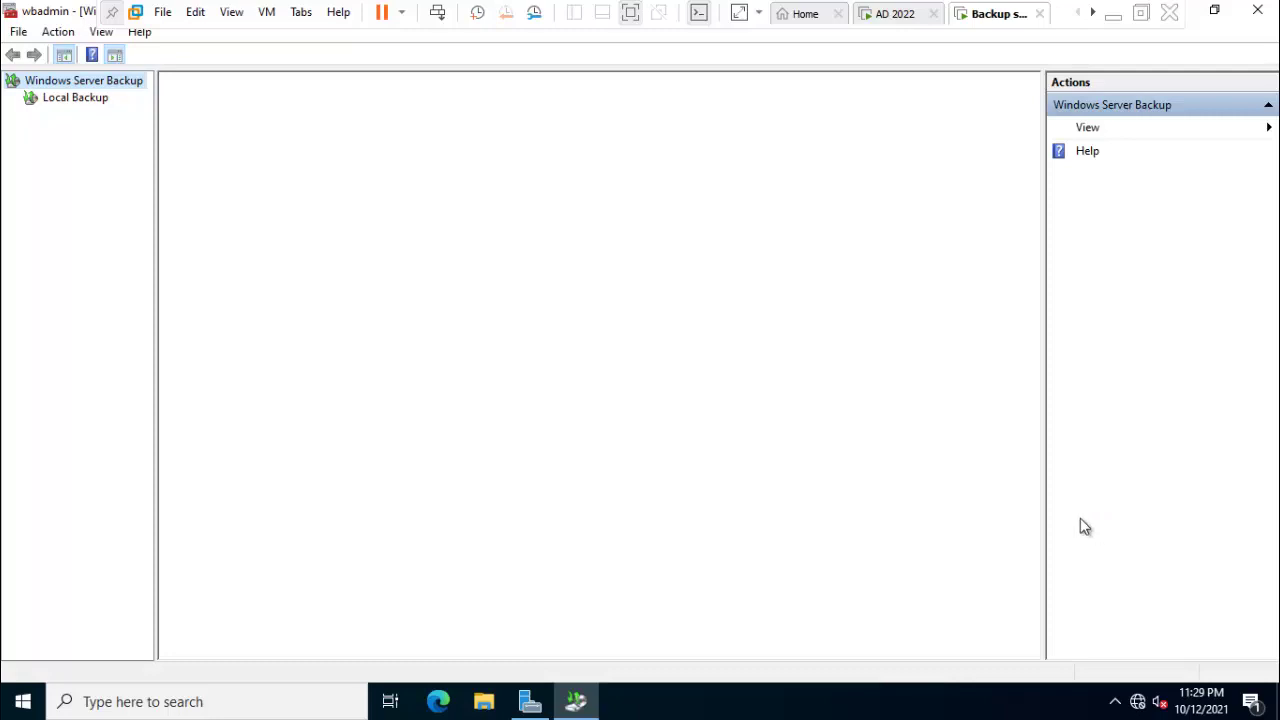
left_click(97, 102)
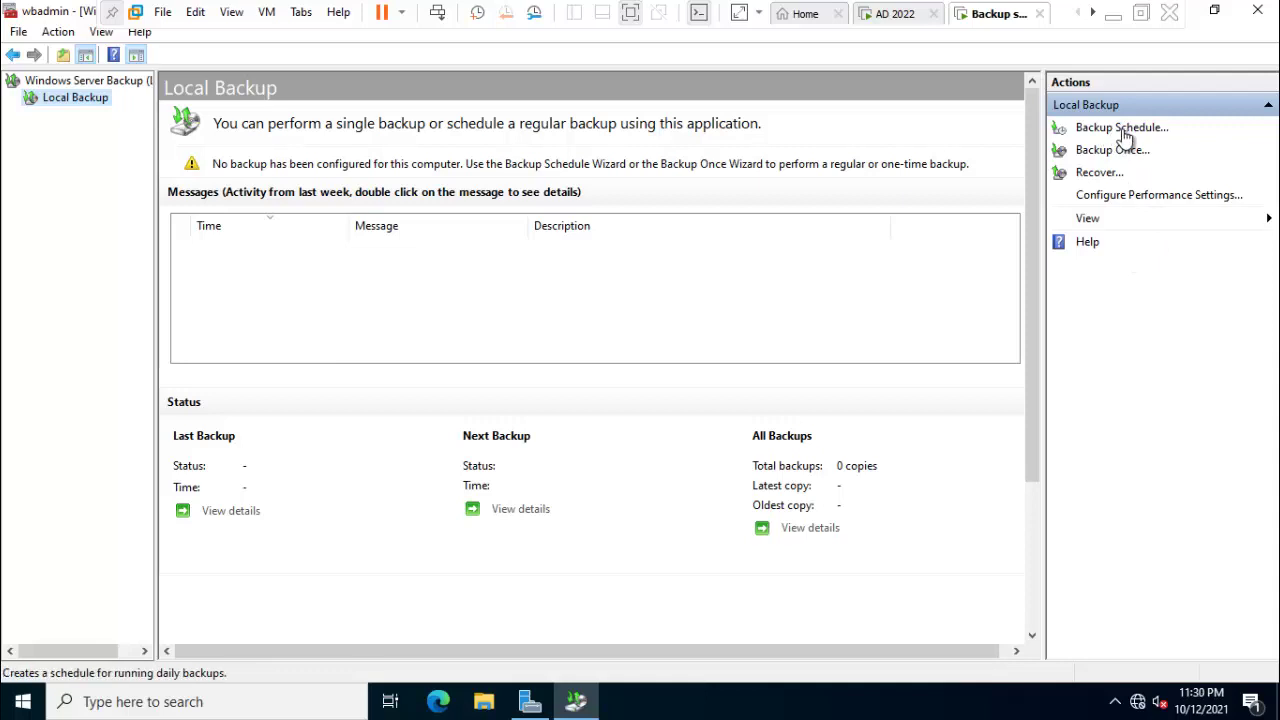
left_click(1110, 129)
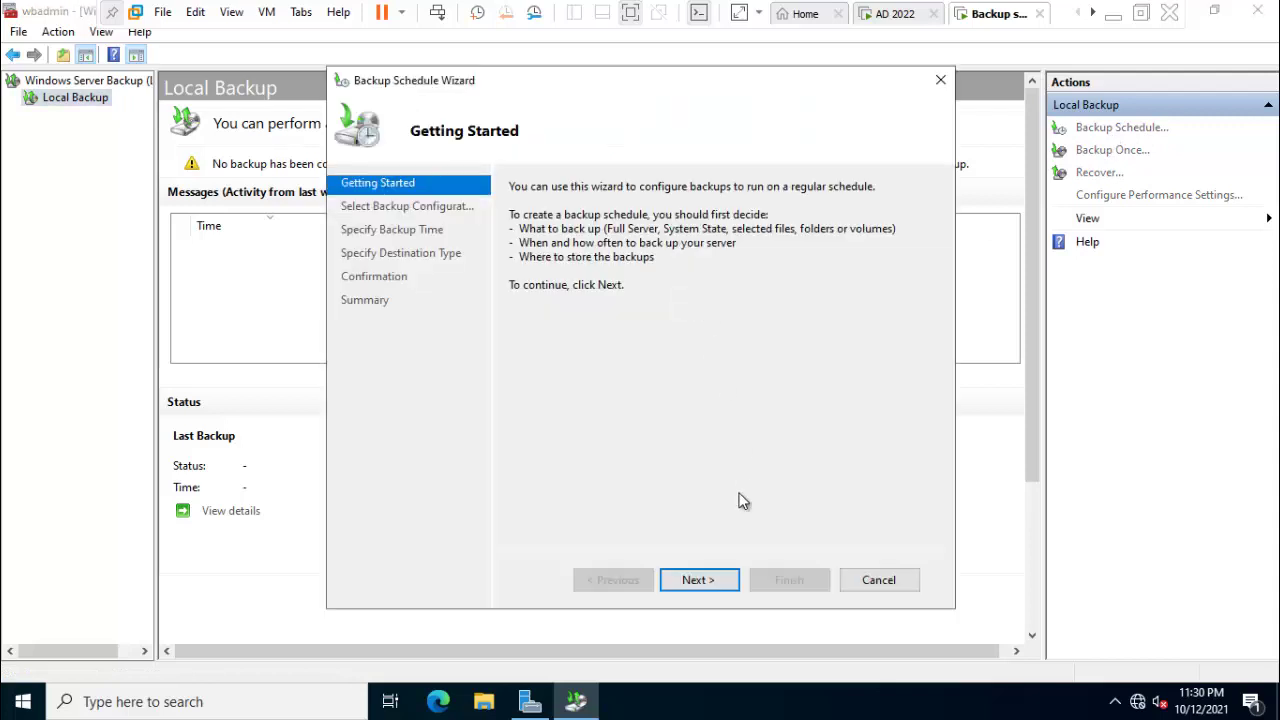
- Choose the full server configuration for the scheduled backup
left_click(699, 580)
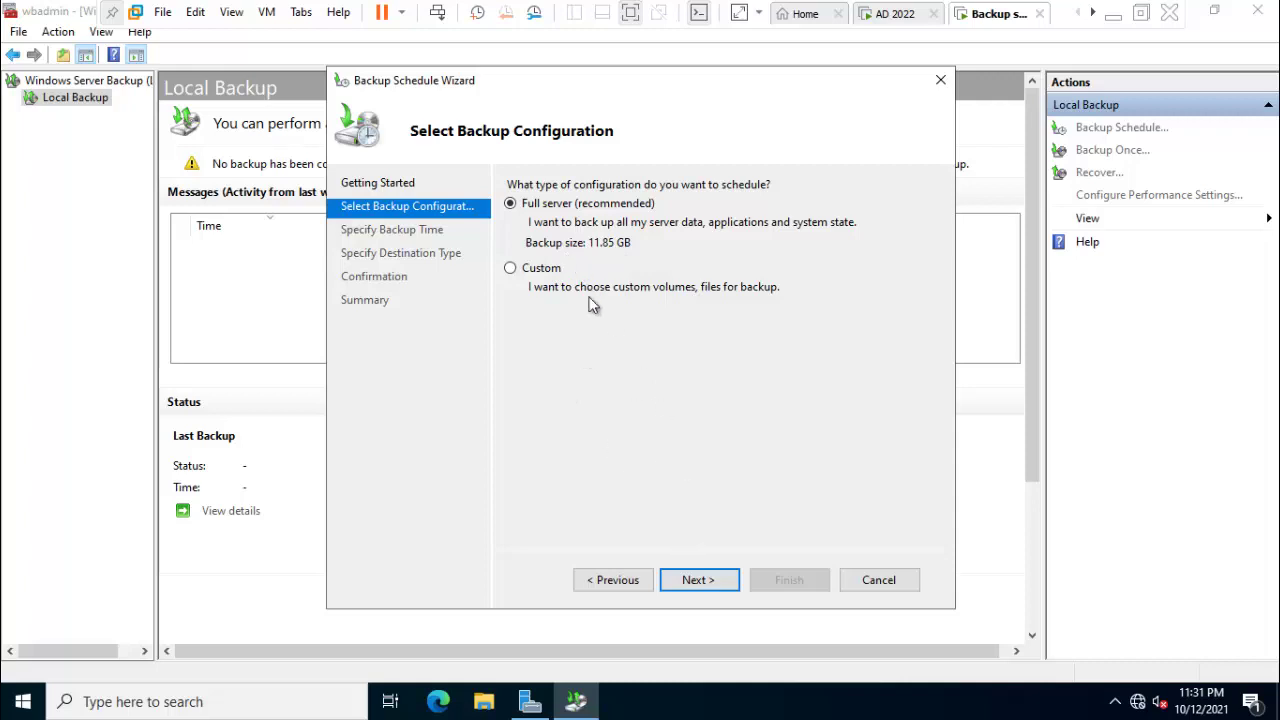
left_click(713, 582)
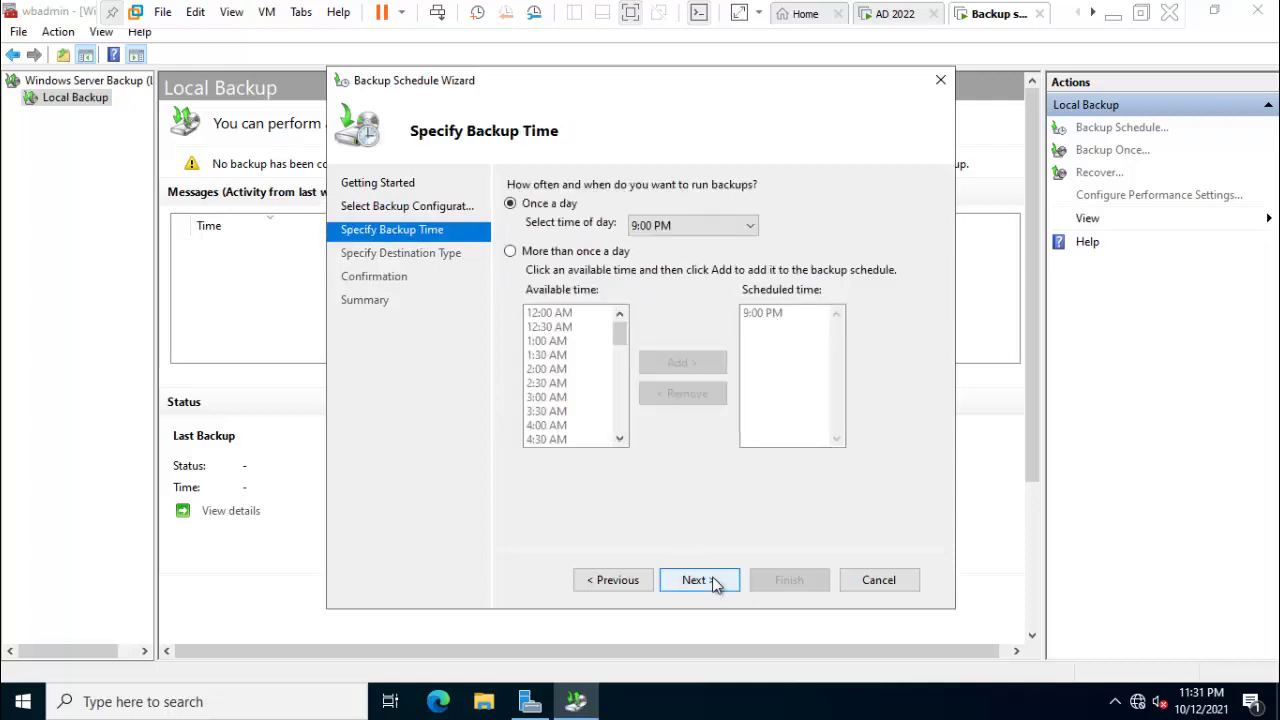
left_click(556, 259)
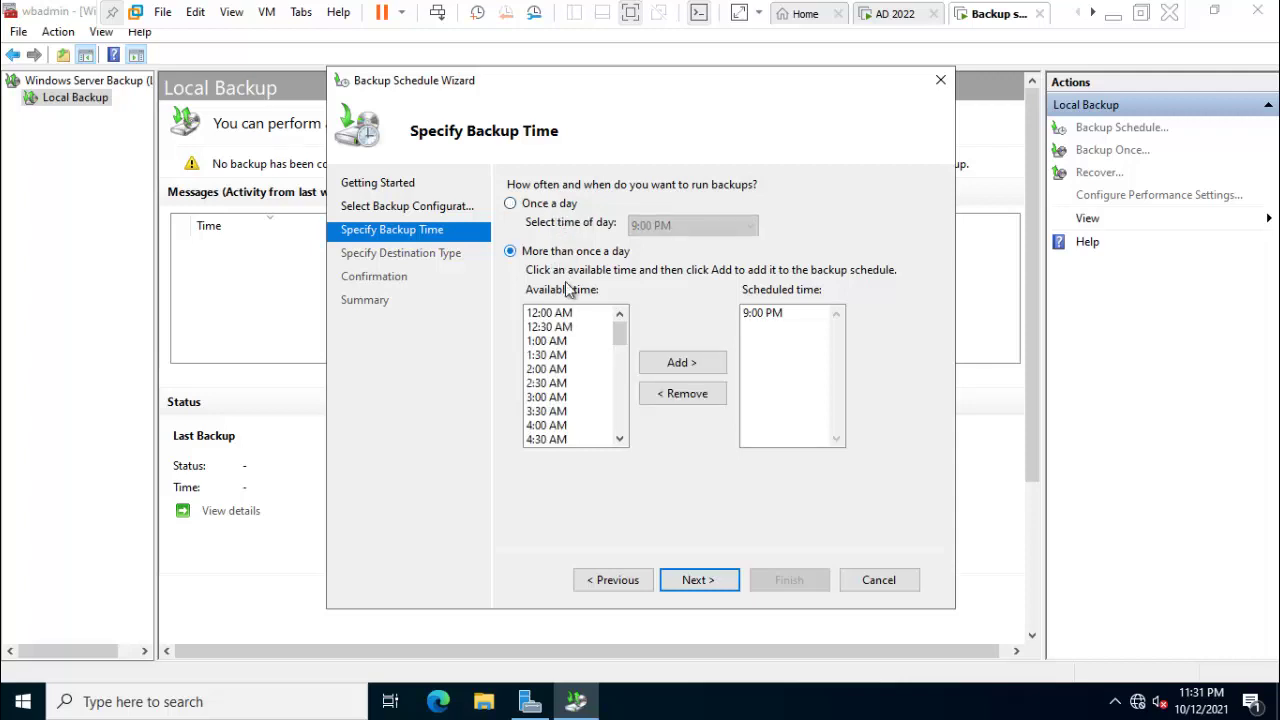
left_click(563, 327)
left_click_drag(558, 383, 556, 415)
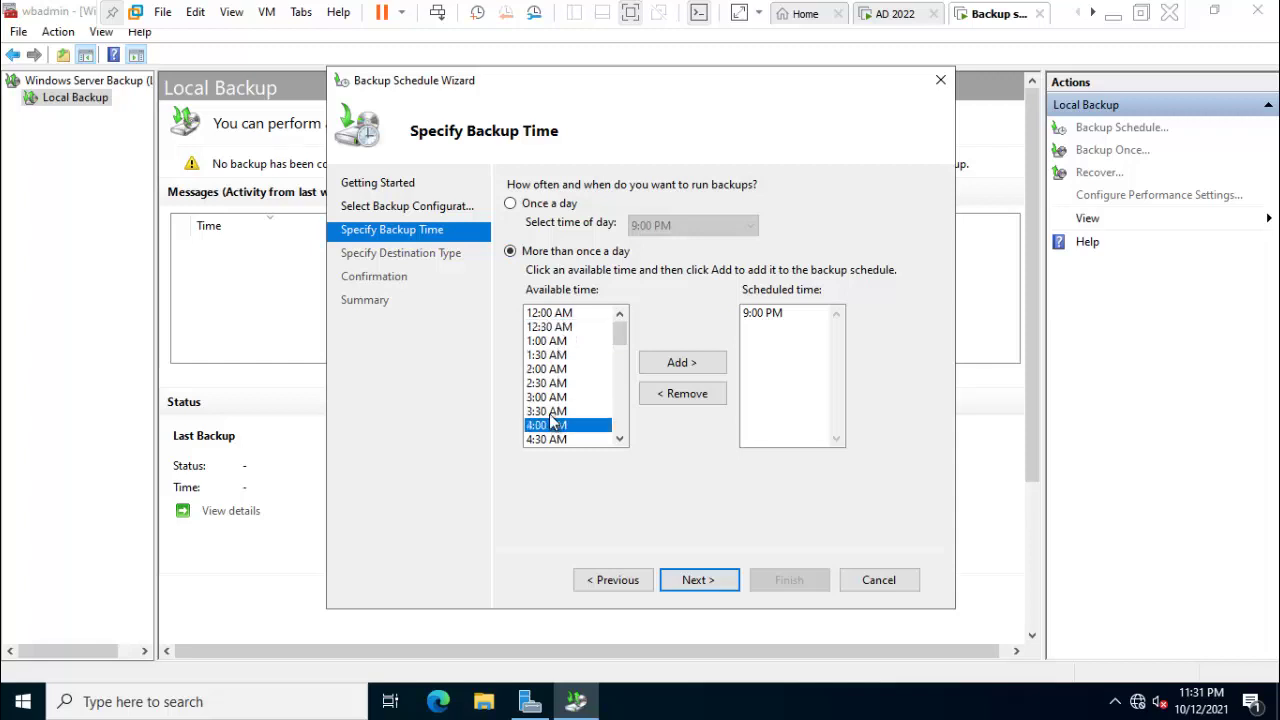
scroll(552, 414, "down", 12)
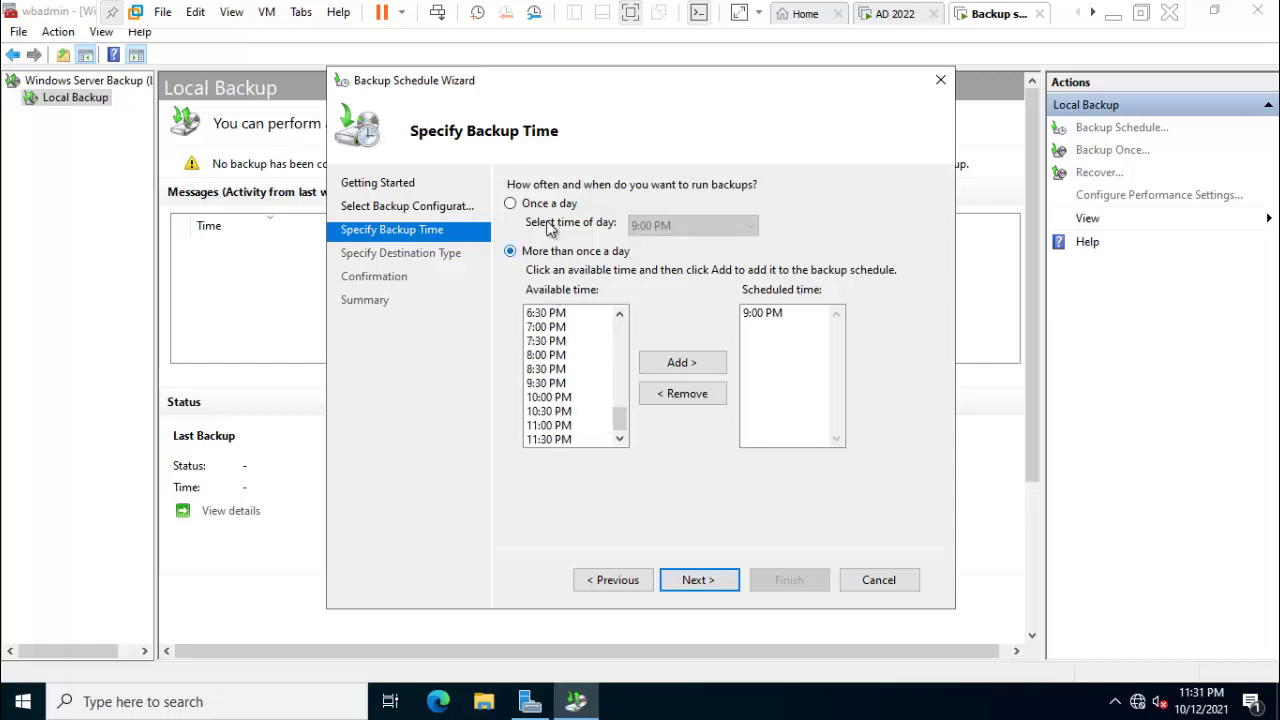
left_click(533, 205)
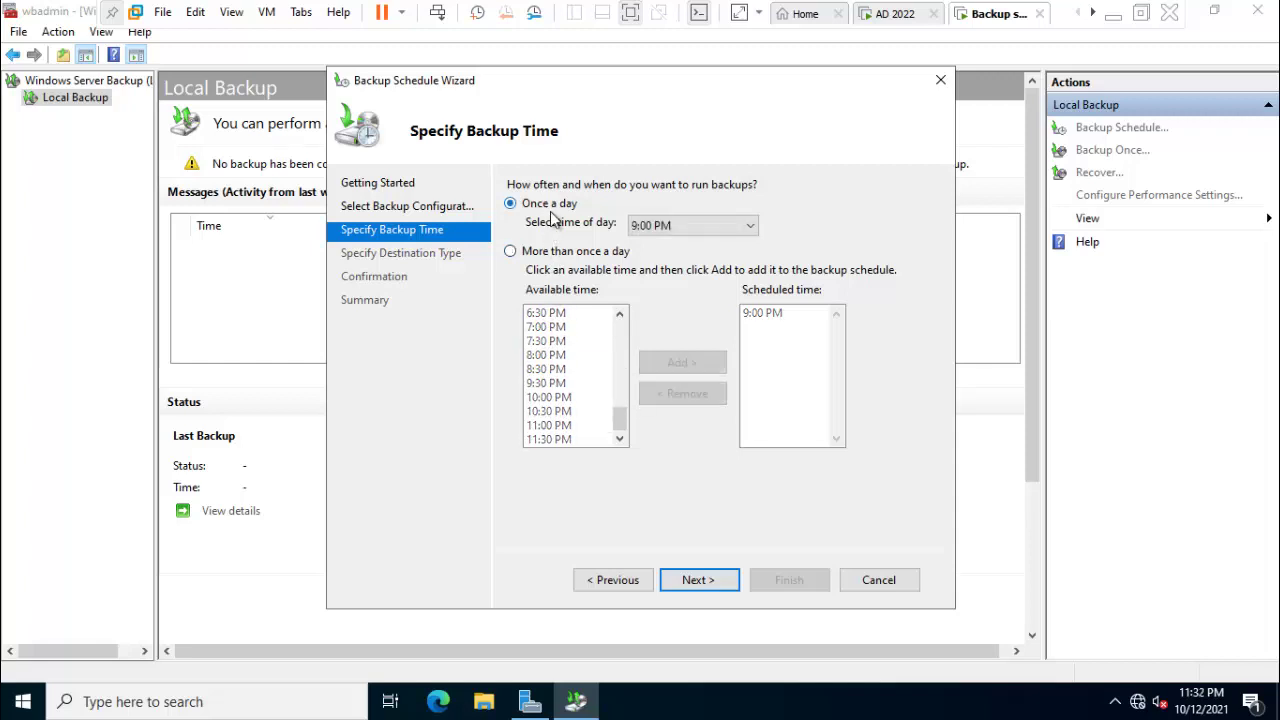
- Schedule the backup once a day at 9:00 PM, stored on a hard disk dedicated for backups
left_click(632, 225)
left_click(660, 228)
left_click(703, 582)
left_click(704, 582)
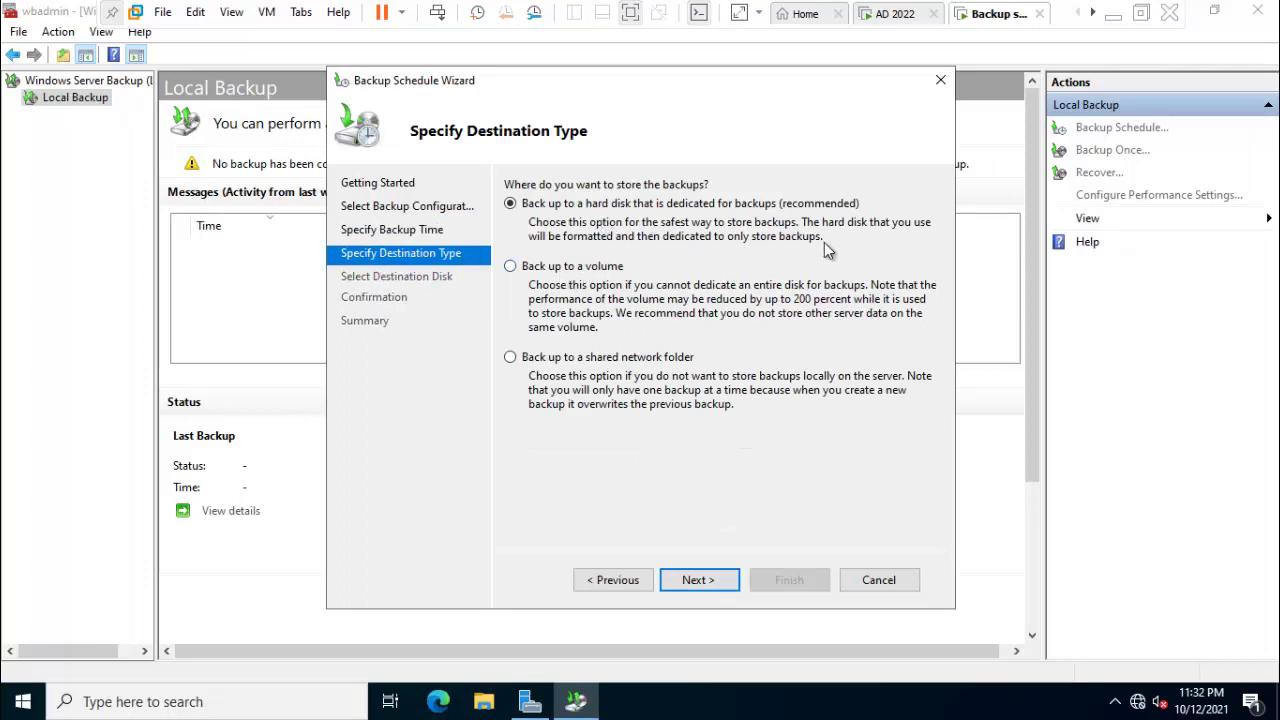
left_click(700, 580)
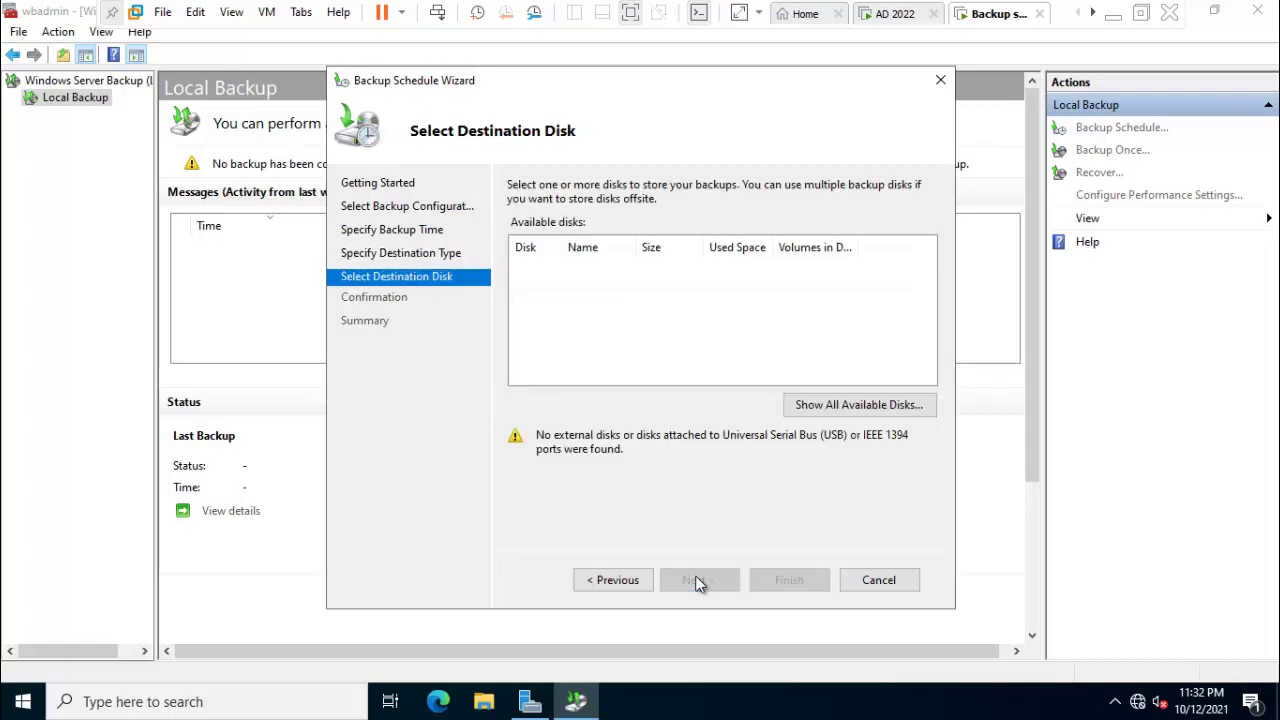
- Try to add Disk 1 (E:\) to the wizard's list of available destination disks
left_click(836, 405)
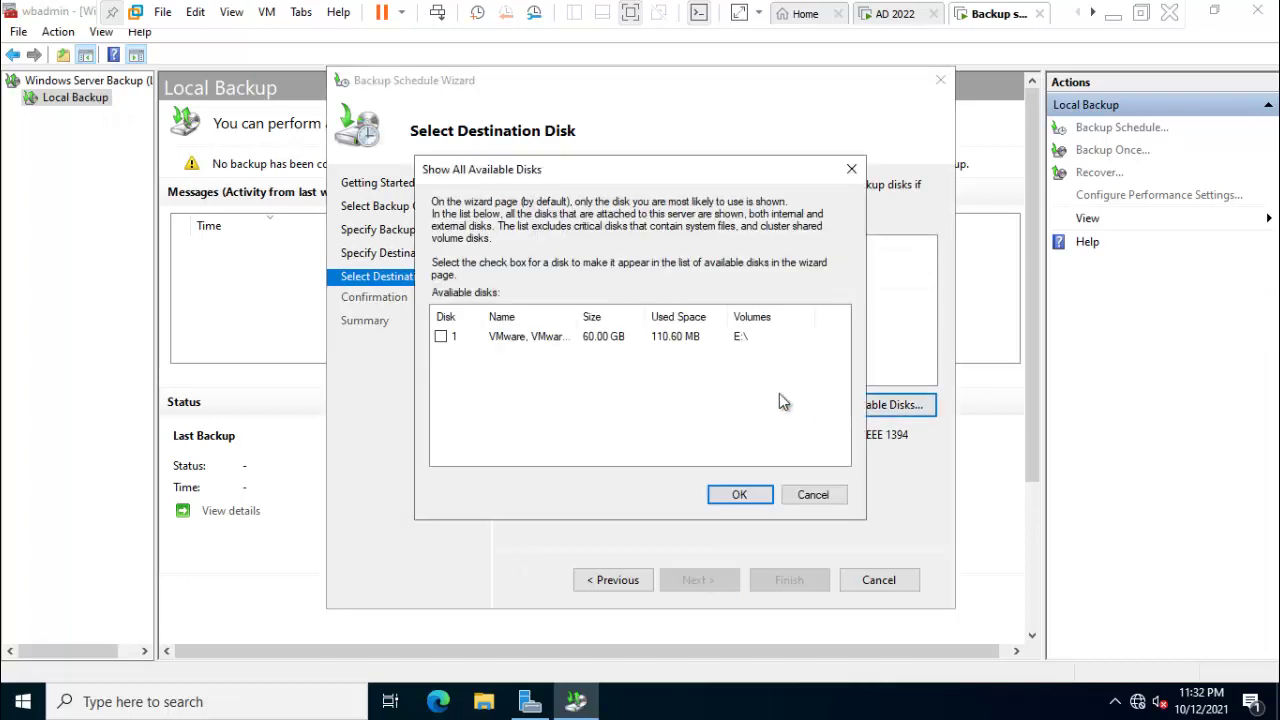
left_click(441, 337)
left_click(744, 341)
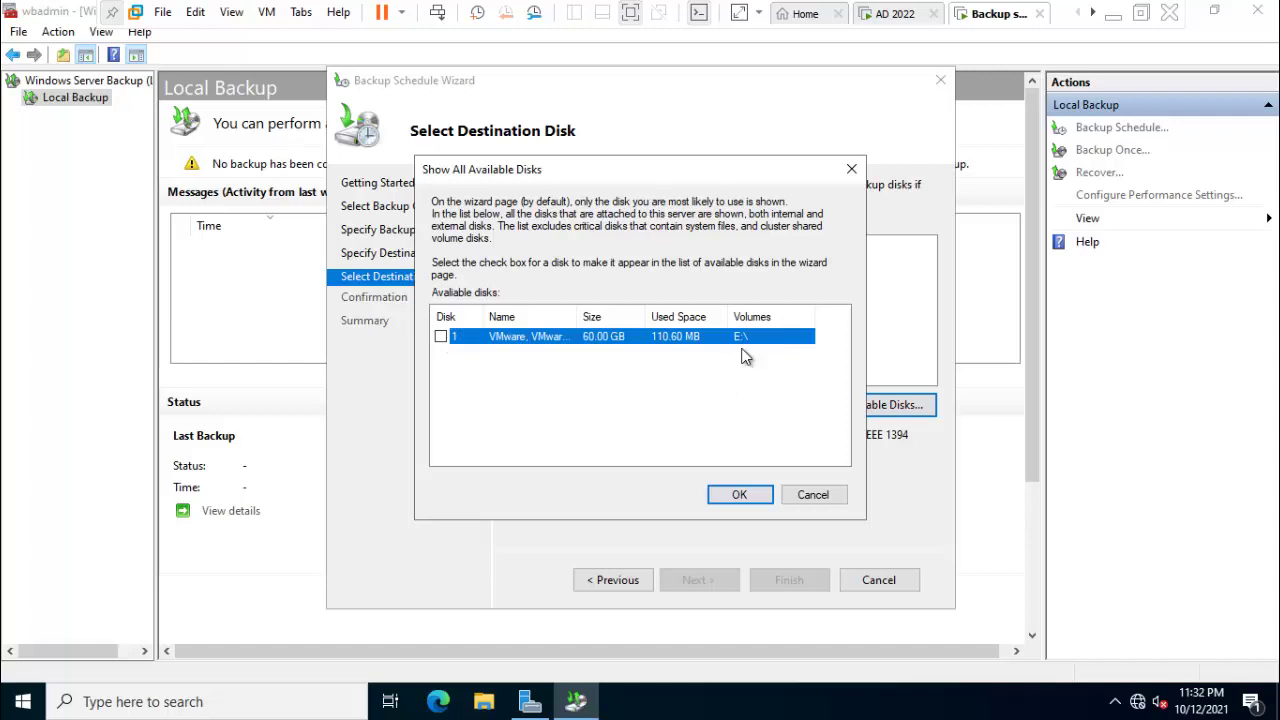
left_click(740, 500)
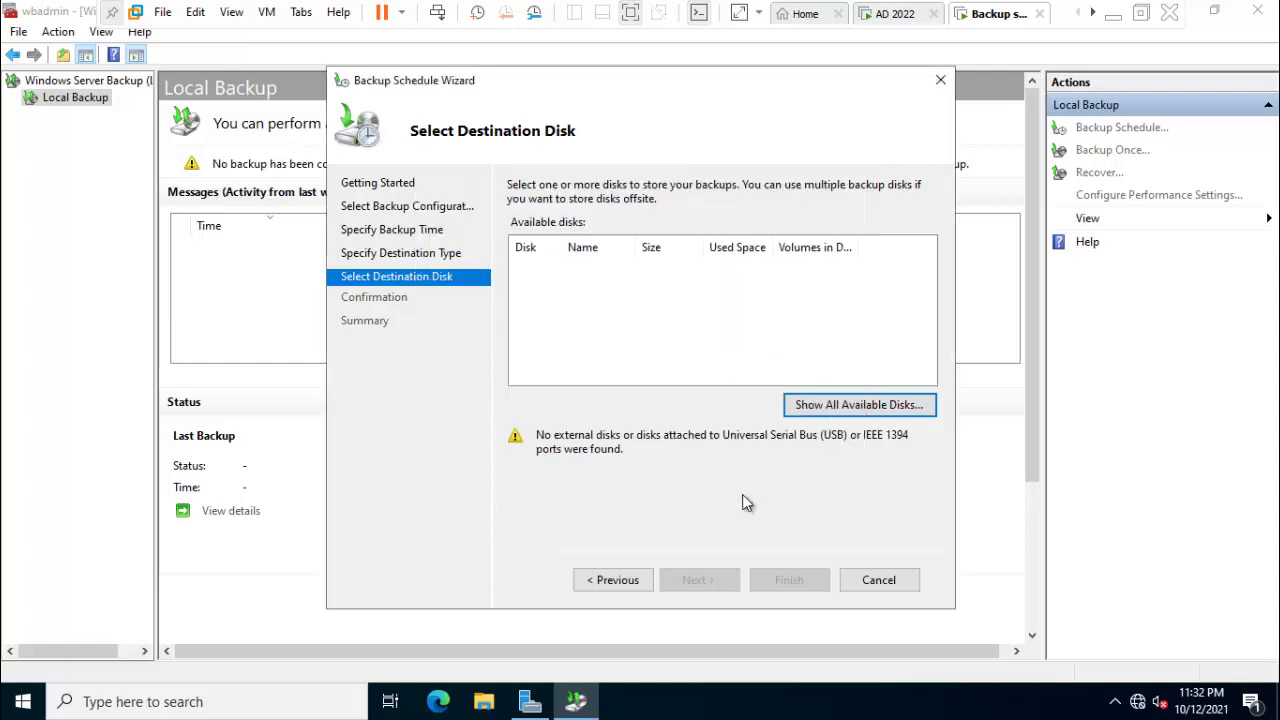
- Add Disk 1 (E:\) to the available disks and select it as the backup destination
left_click(857, 405)
left_click(441, 337)
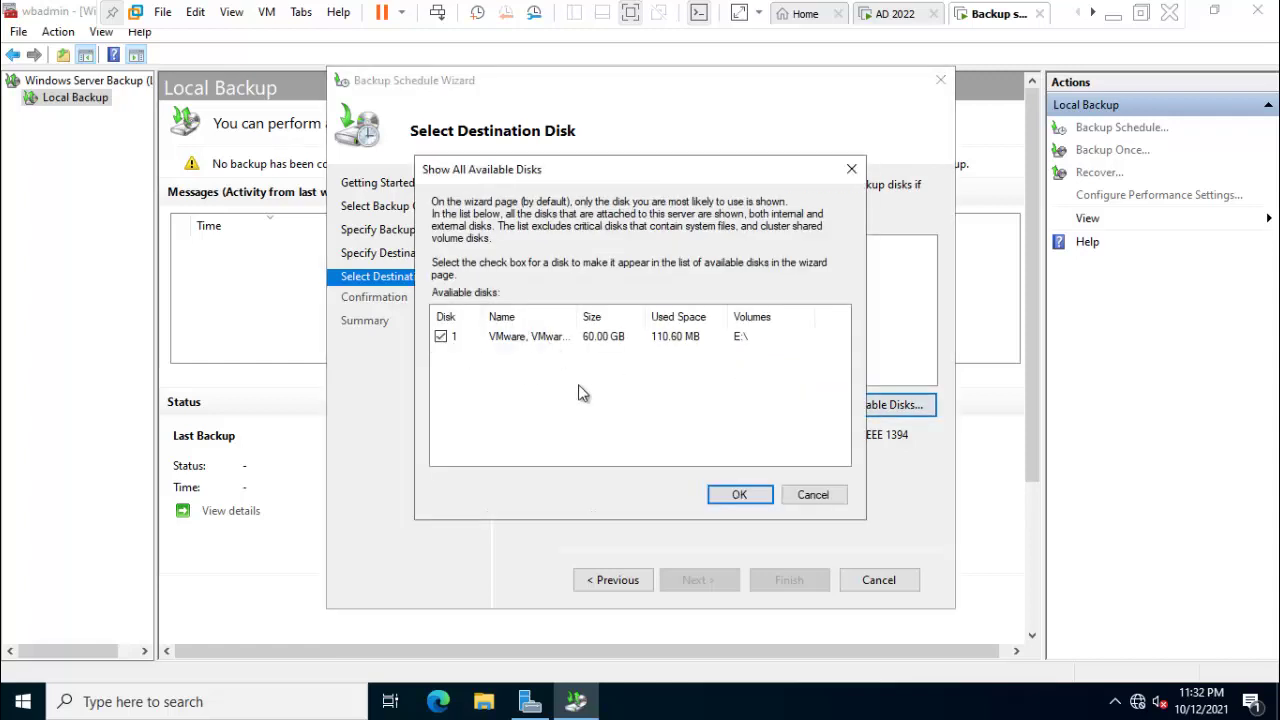
left_click(739, 494)
left_click(520, 269)
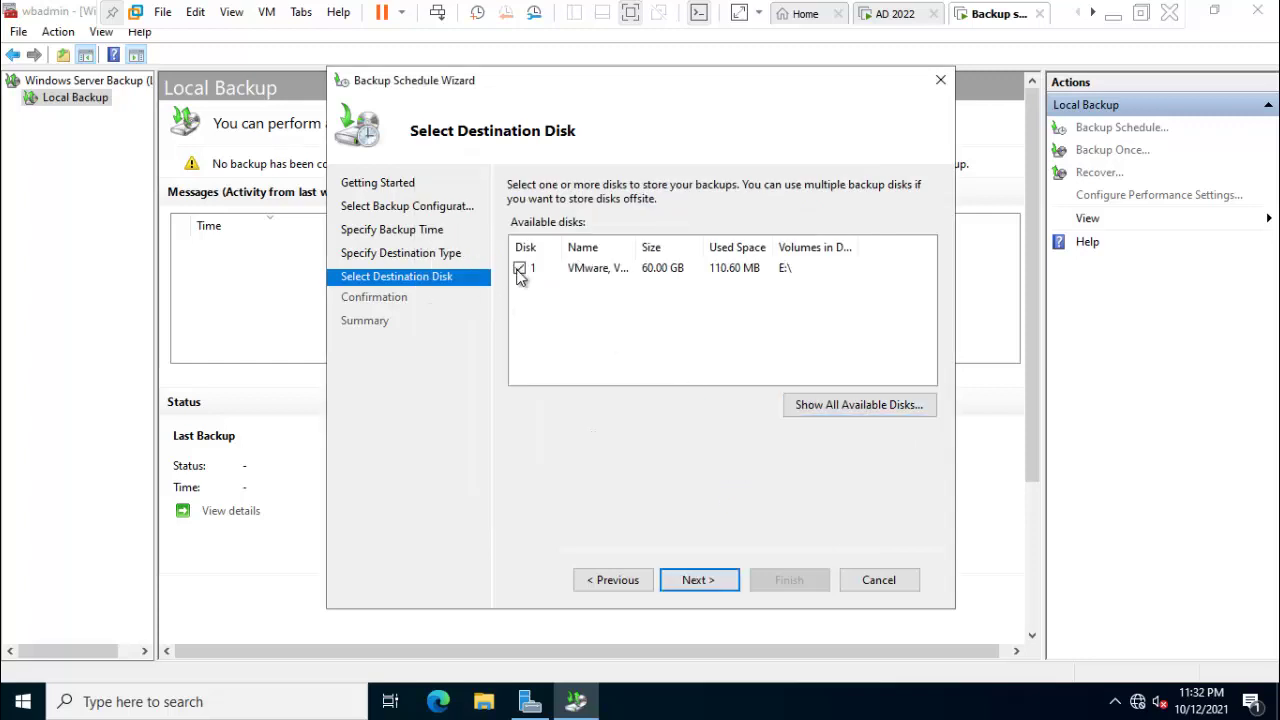
left_click(713, 582)
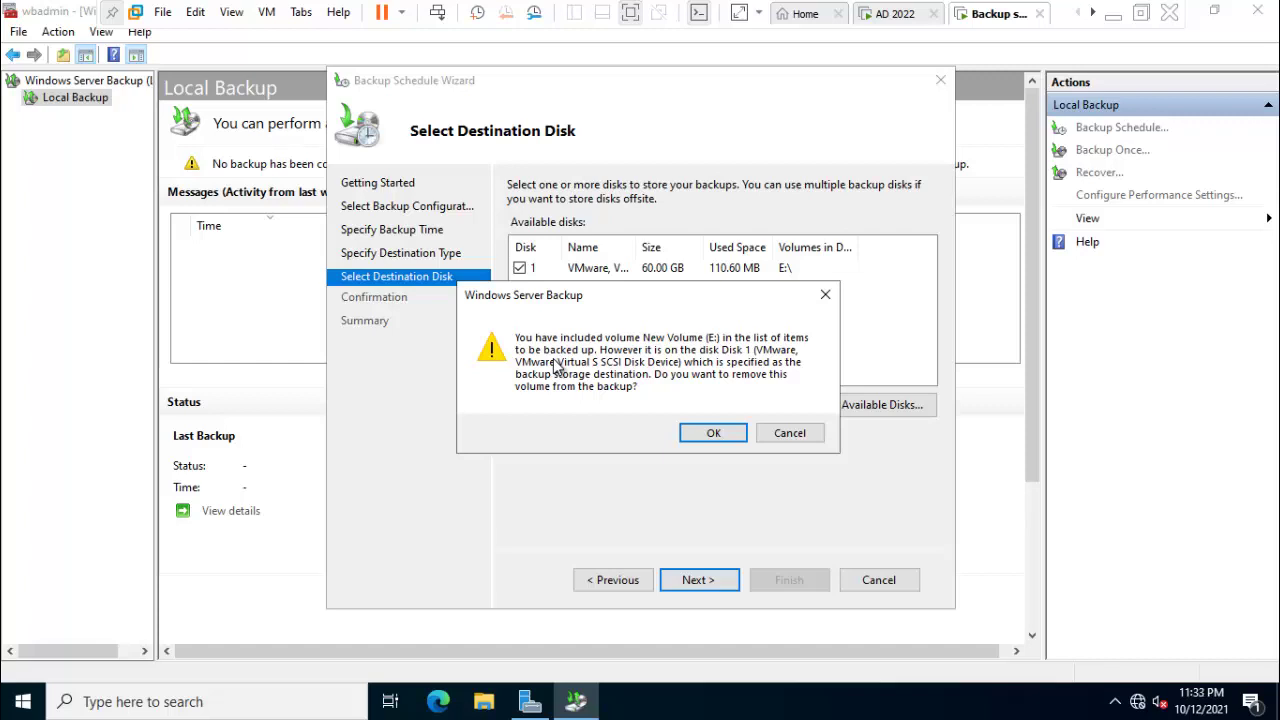
- Check the contents of New Volume (E:) in File Explorer and close the window
left_click(486, 703)
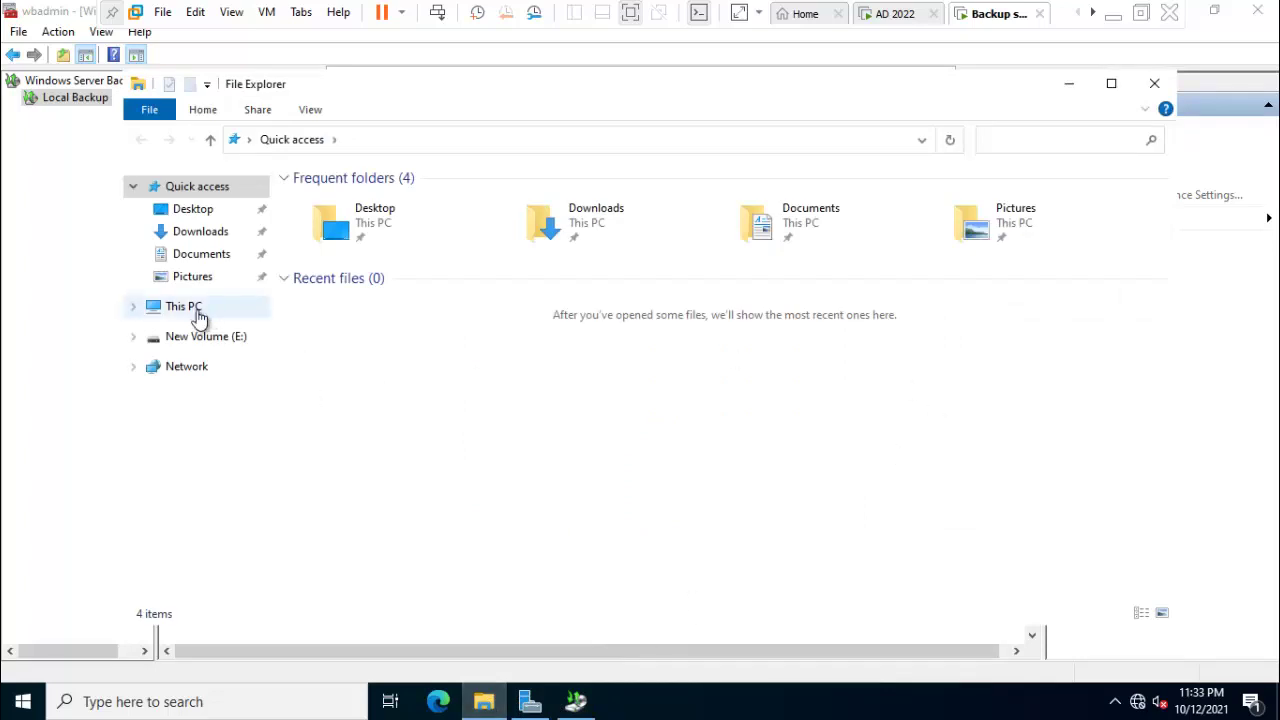
left_click(198, 314)
double_click(955, 405)
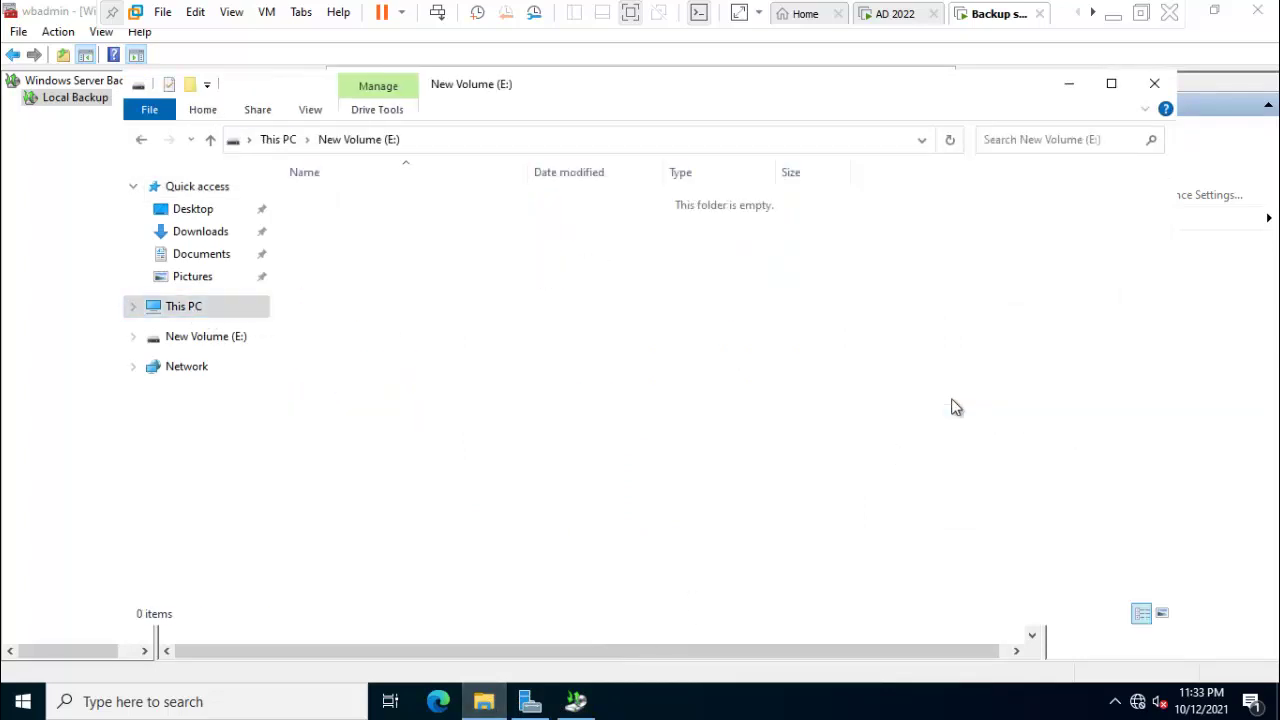
left_click(1154, 83)
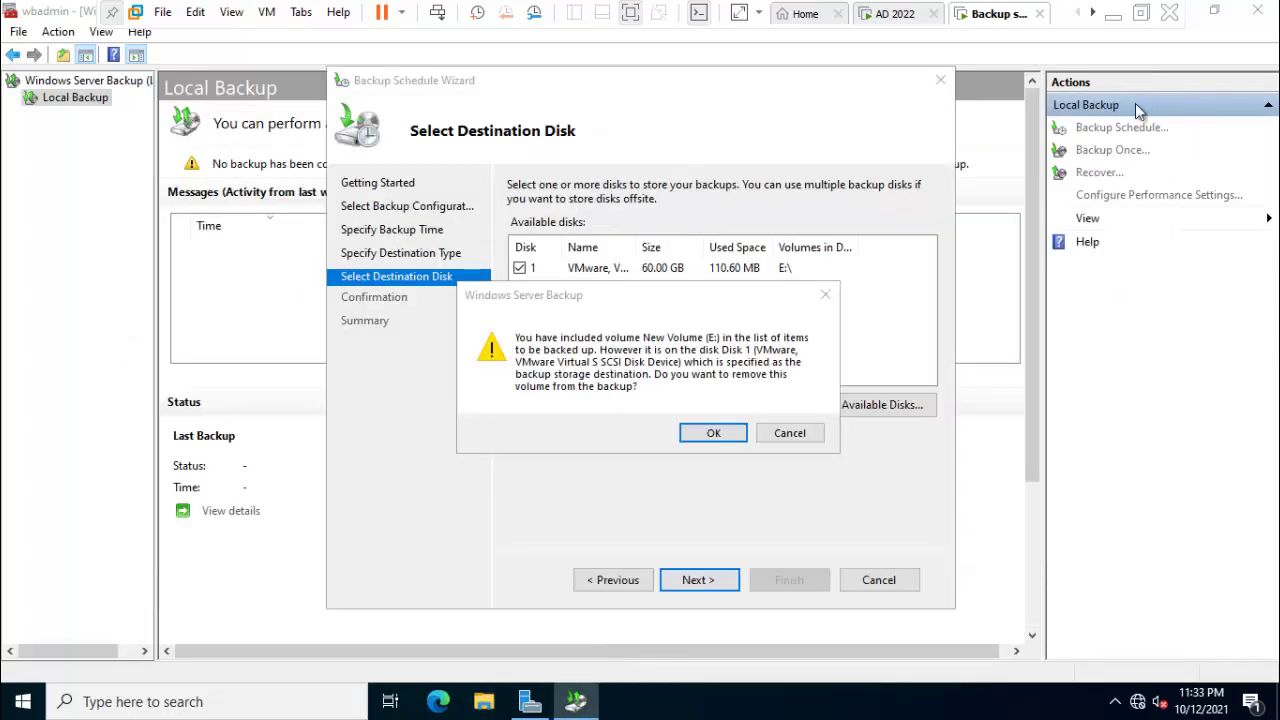
- Accept removing New Volume (E:) from the backup and reformatting Disk 1, and create the backup schedule
left_click(731, 432)
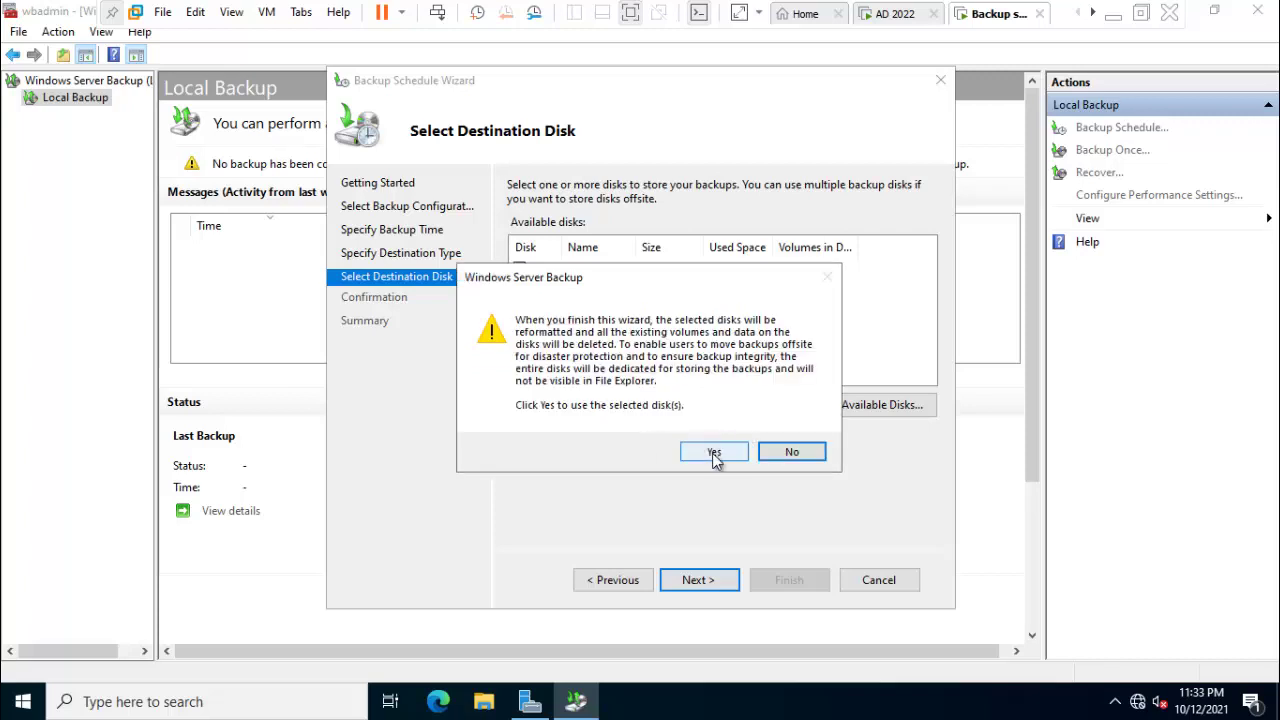
left_click(714, 453)
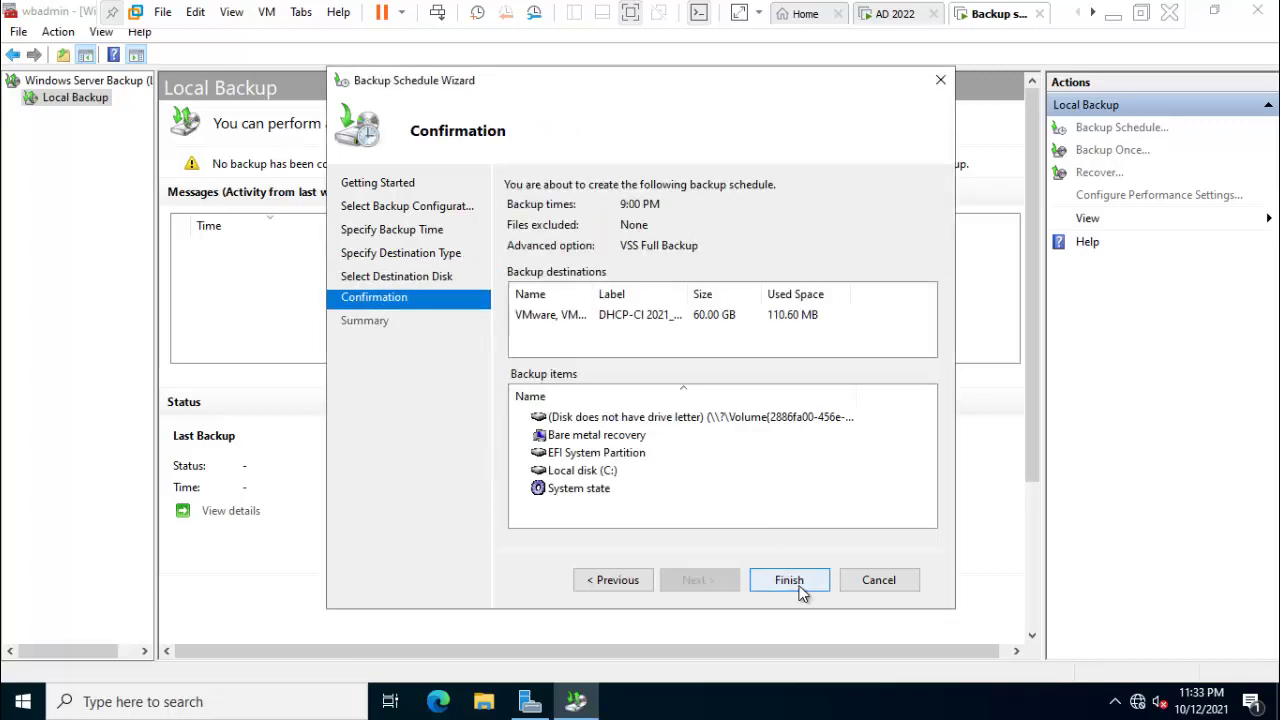
left_click(799, 590)
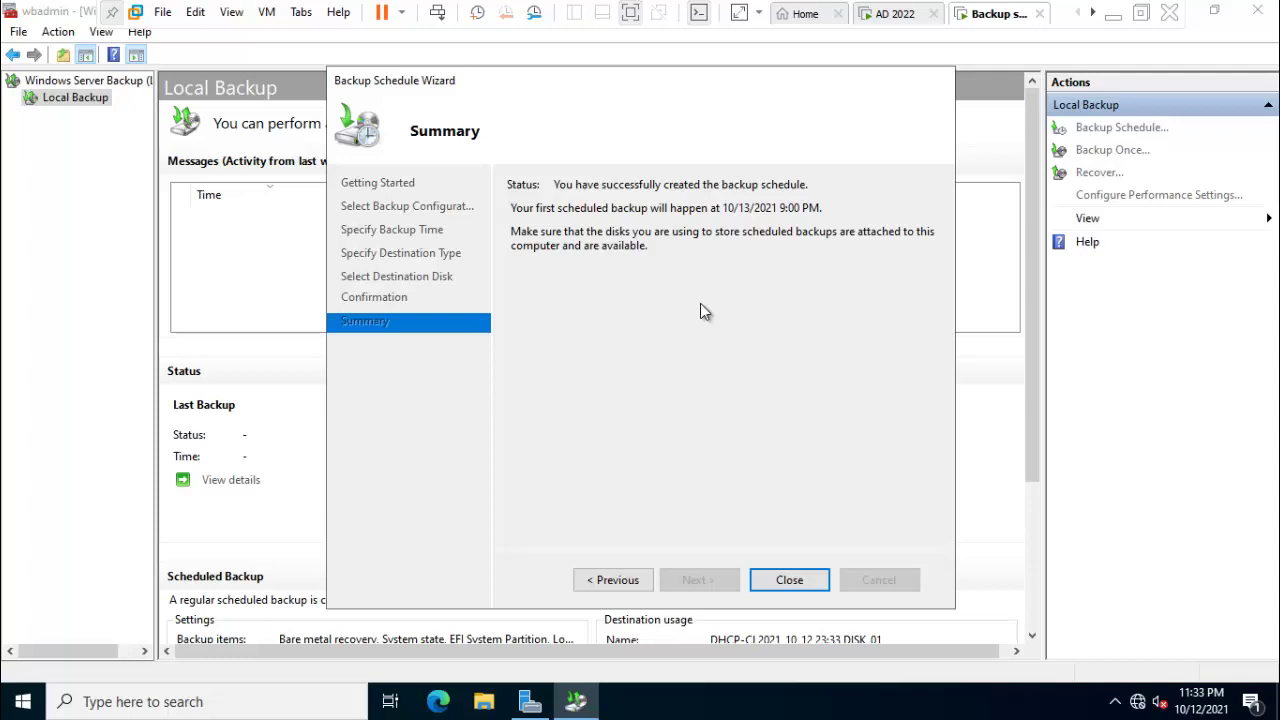
left_click(812, 580)
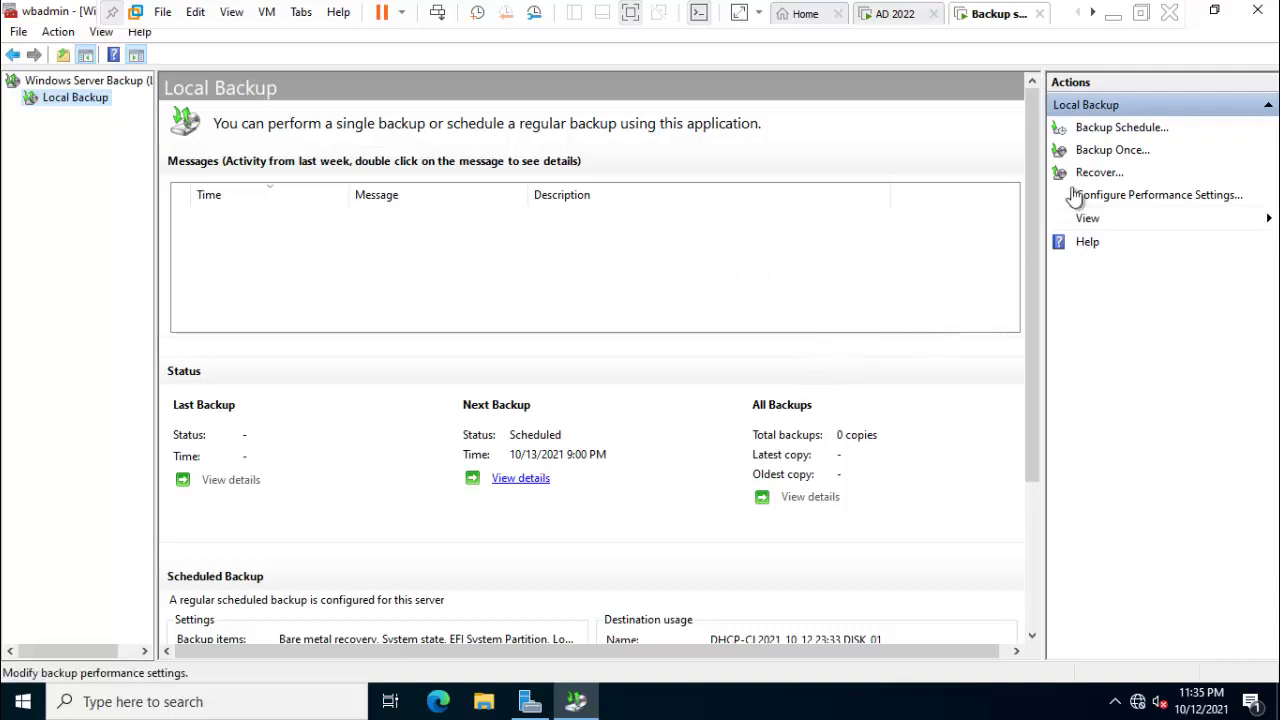
- Run a one-time backup using the scheduled backup options, and select its entry in the message list
left_click(1114, 155)
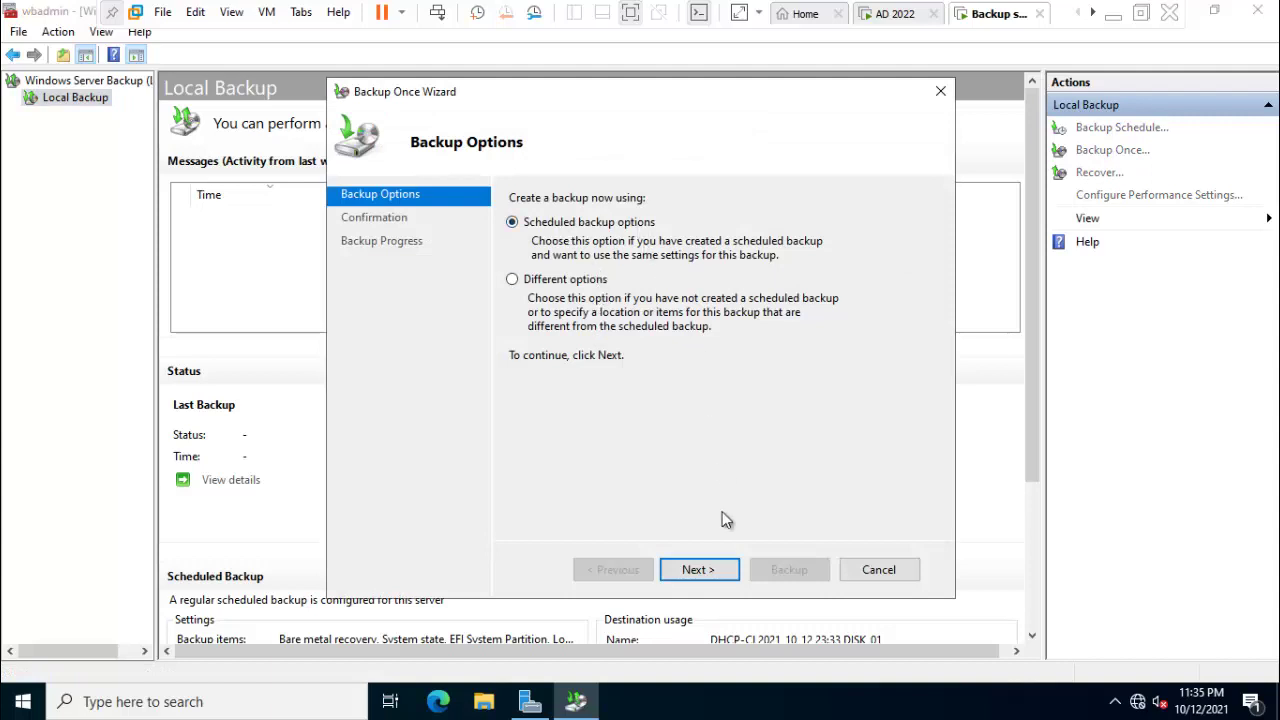
left_click(700, 570)
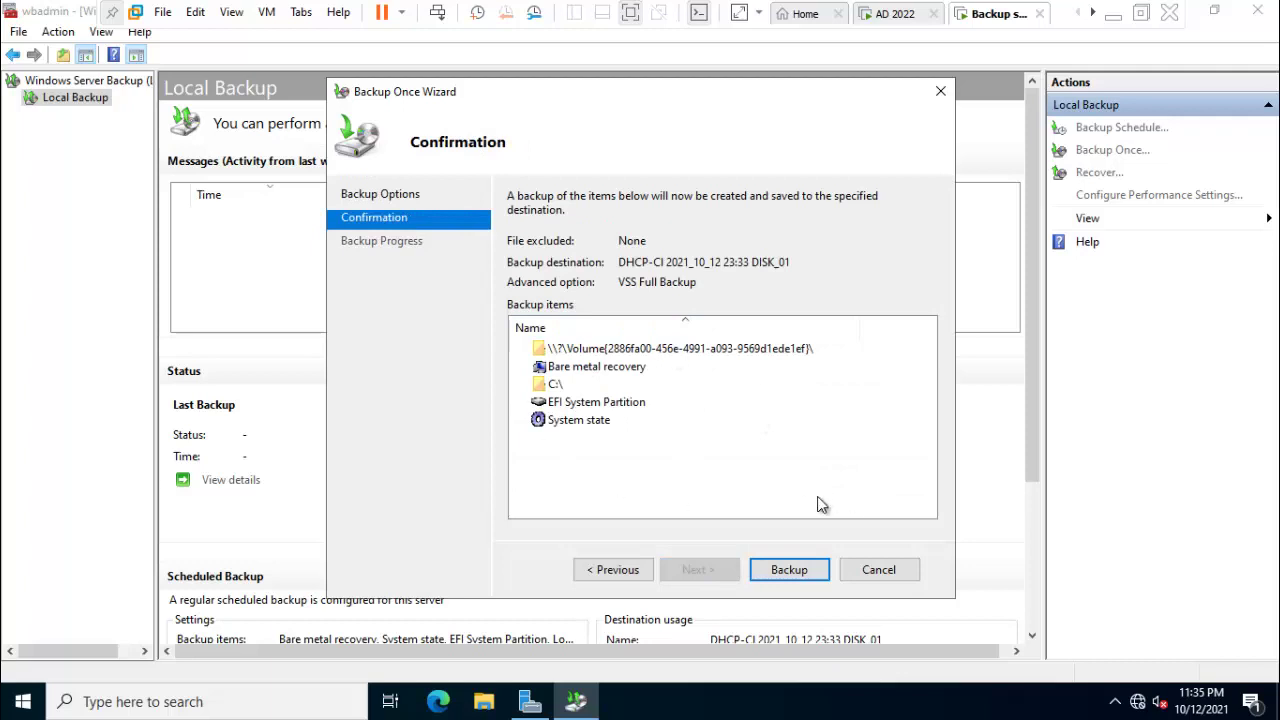
left_click(789, 570)
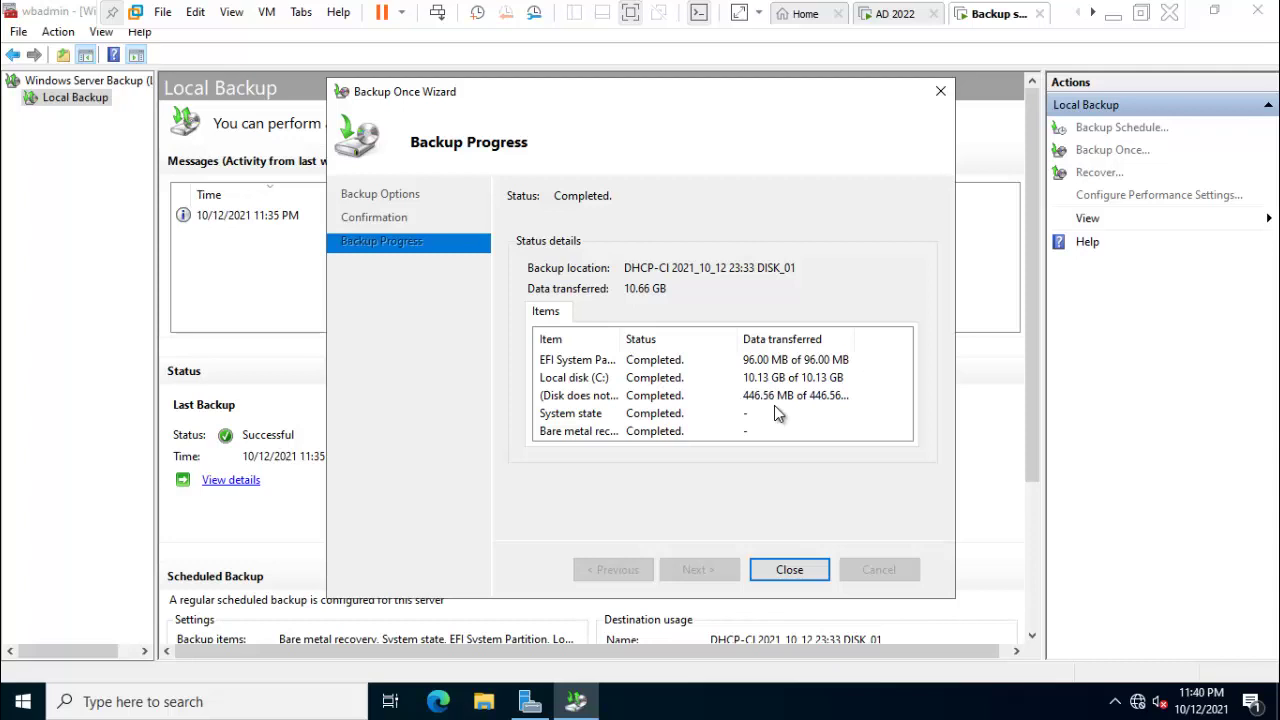
left_click(806, 570)
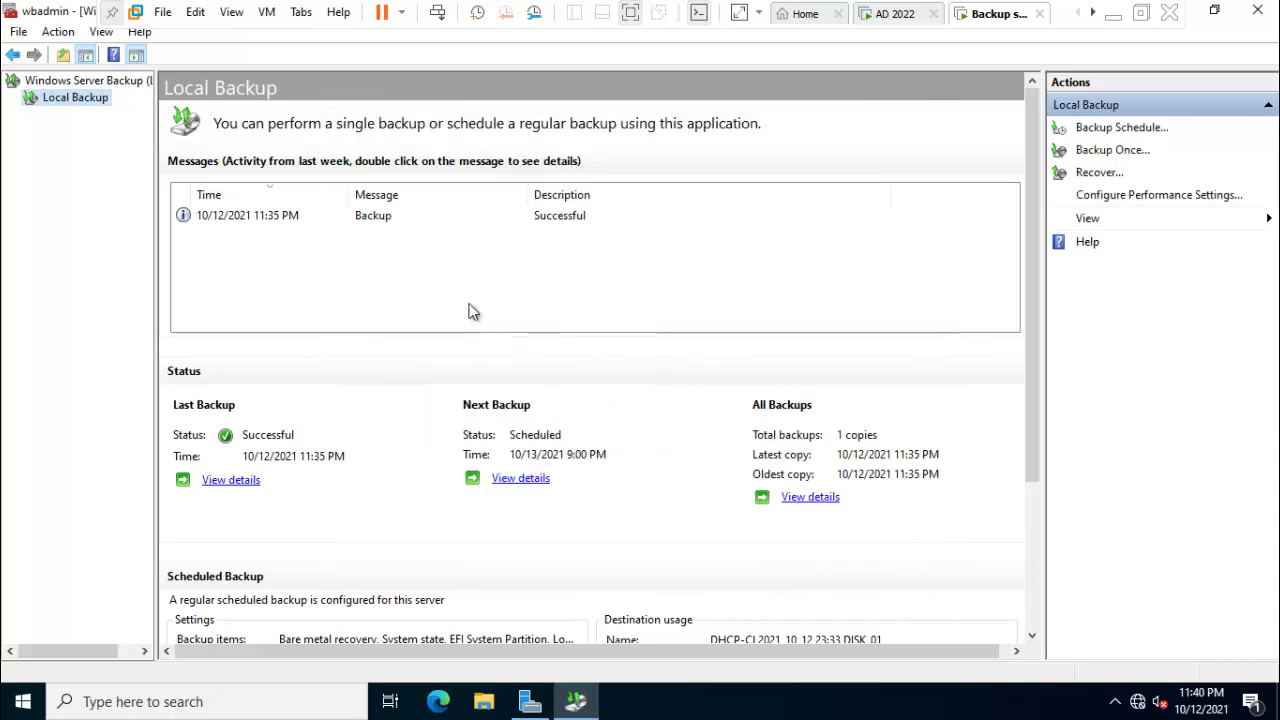
left_click(268, 220)
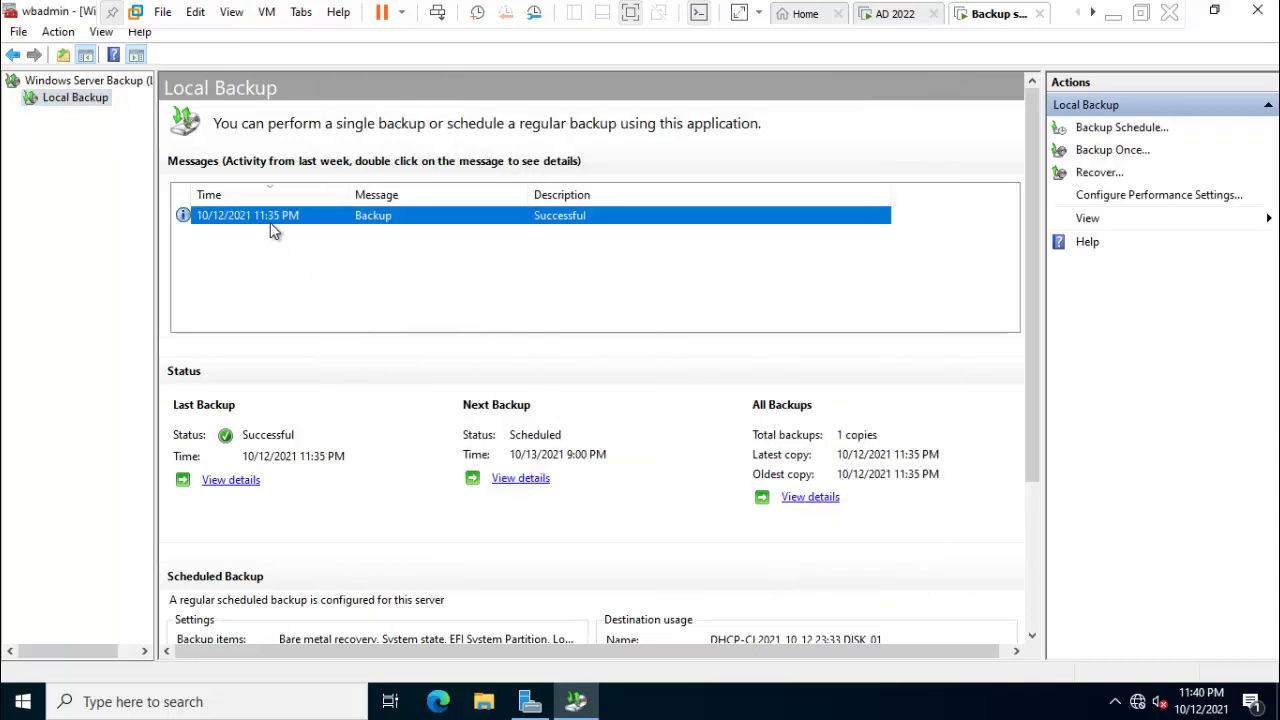